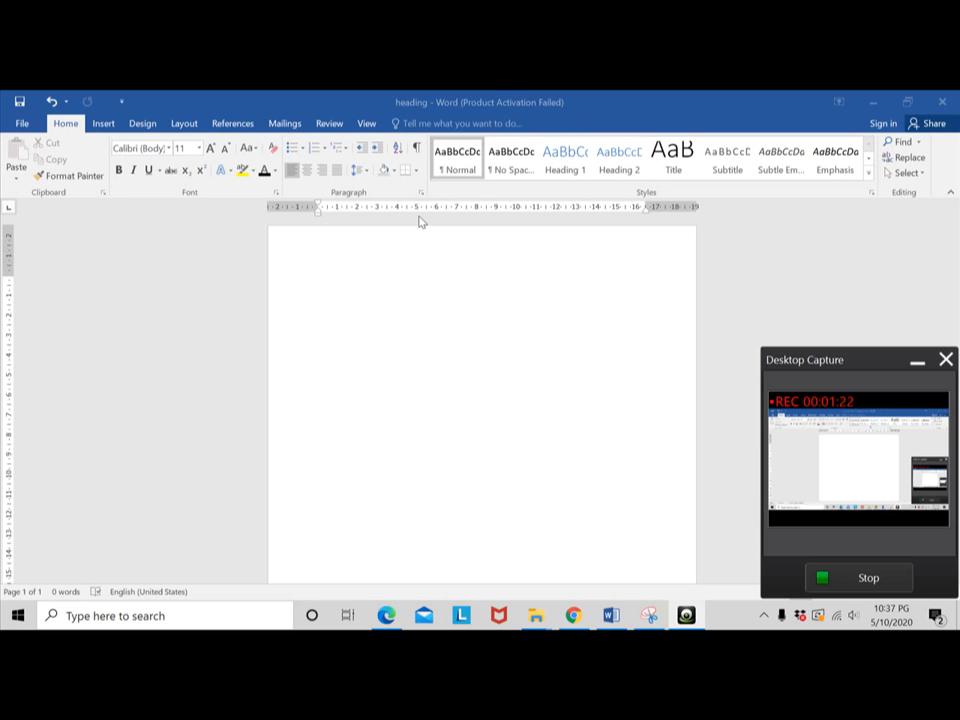
- Try the Heading 1, Heading 2 and Heading 3 styles on the document's empty first line
left_click(332, 285)
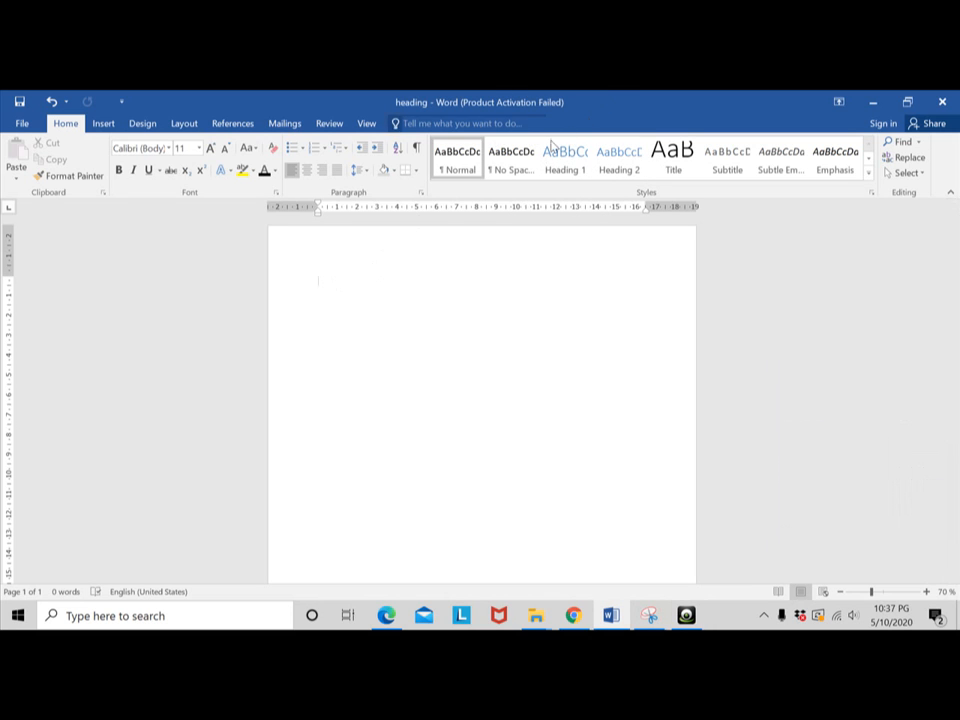
left_click(576, 167)
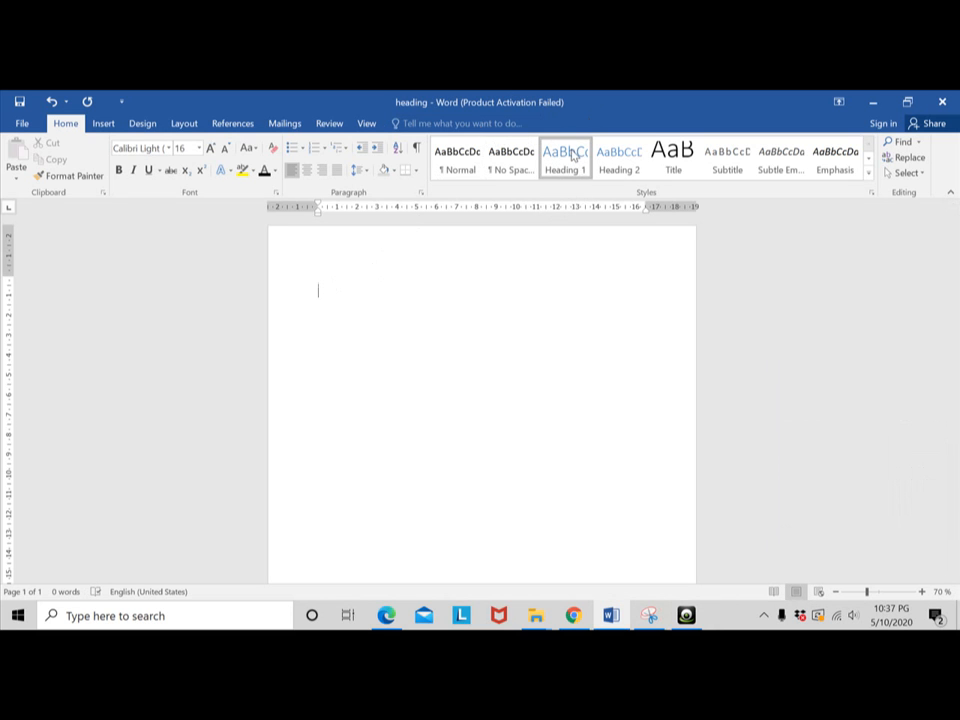
left_click(615, 165)
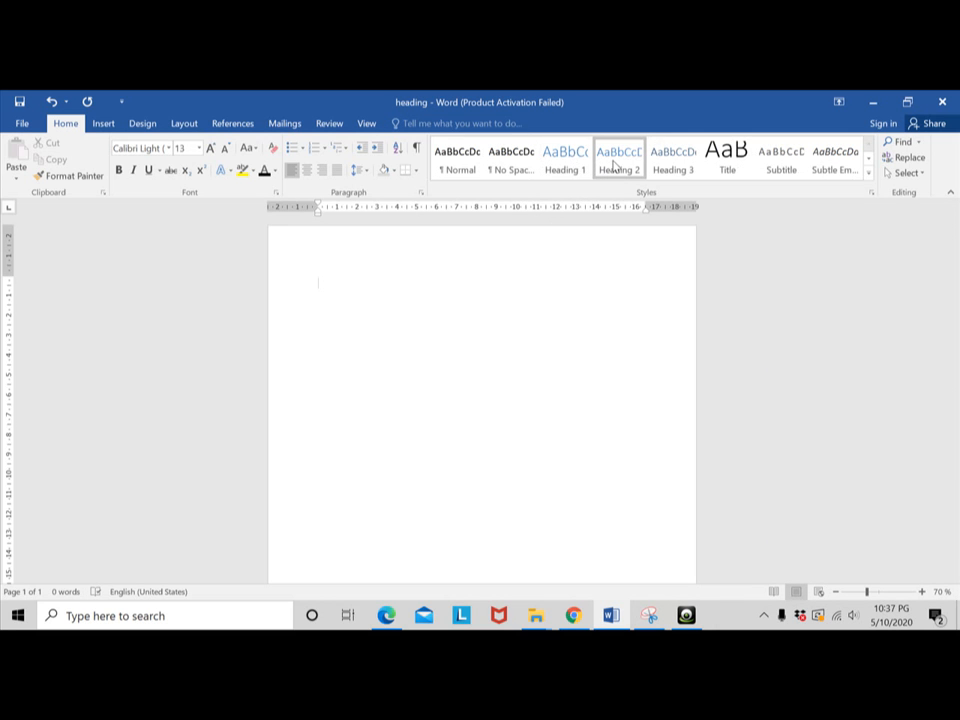
left_click(668, 166)
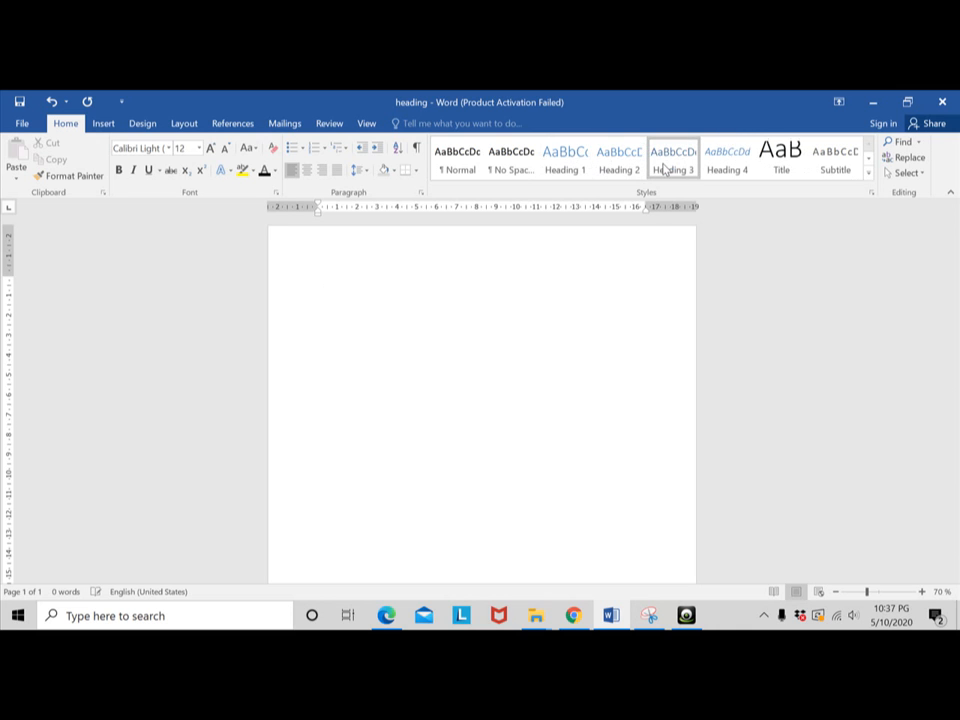
- Write "Cover" in the Heading 1 style on the first line, starting with a capital C
left_click(567, 162)
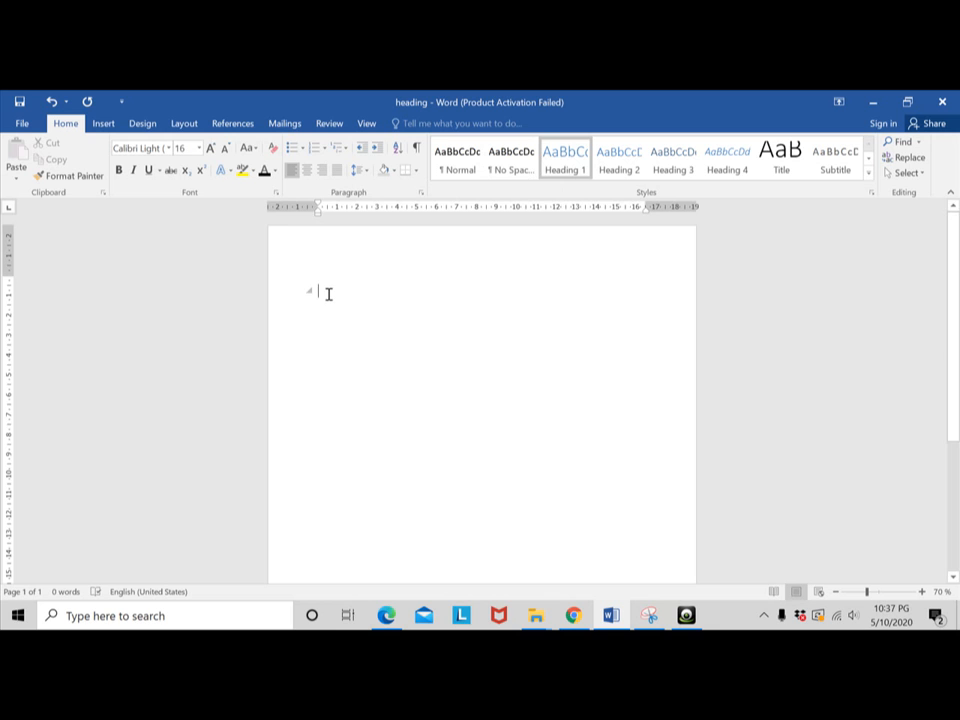
type("cover")
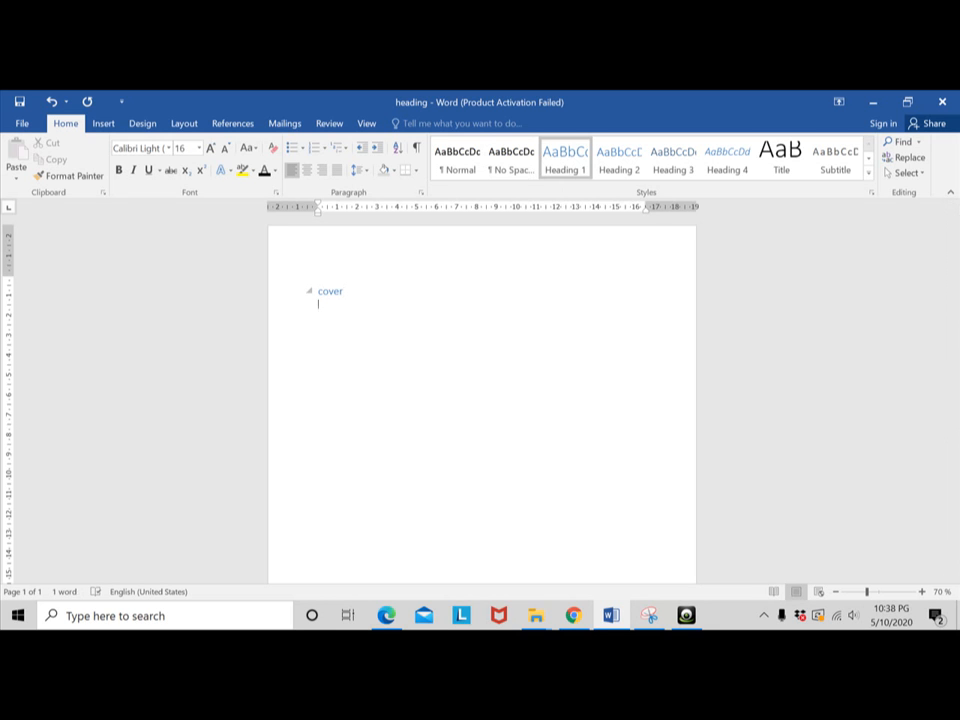
left_click(323, 291)
key("BackSpace")
type("C")
left_click(351, 291)
key("Down")
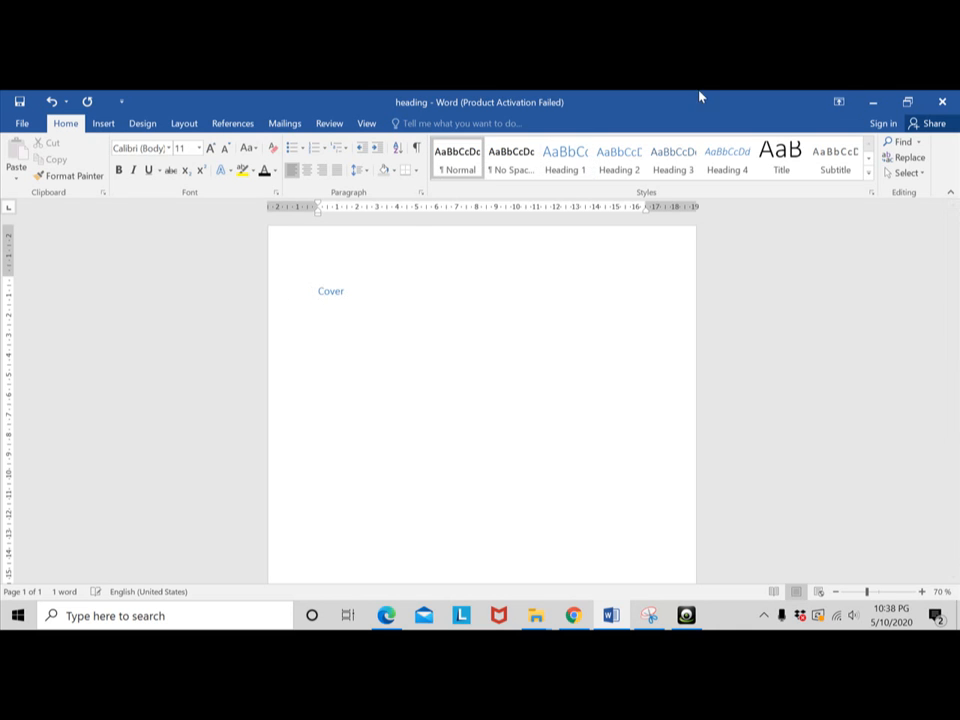
- Apply the Heading 1 style to the empty line below "Cover"
left_click(556, 166)
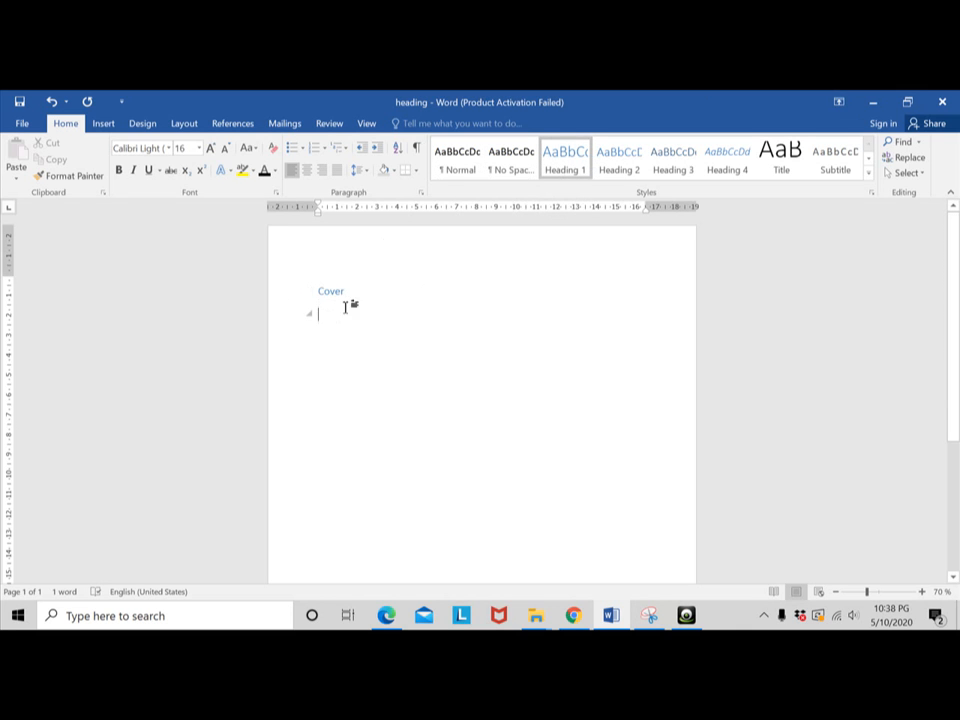
left_click_drag(347, 304, 302, 287)
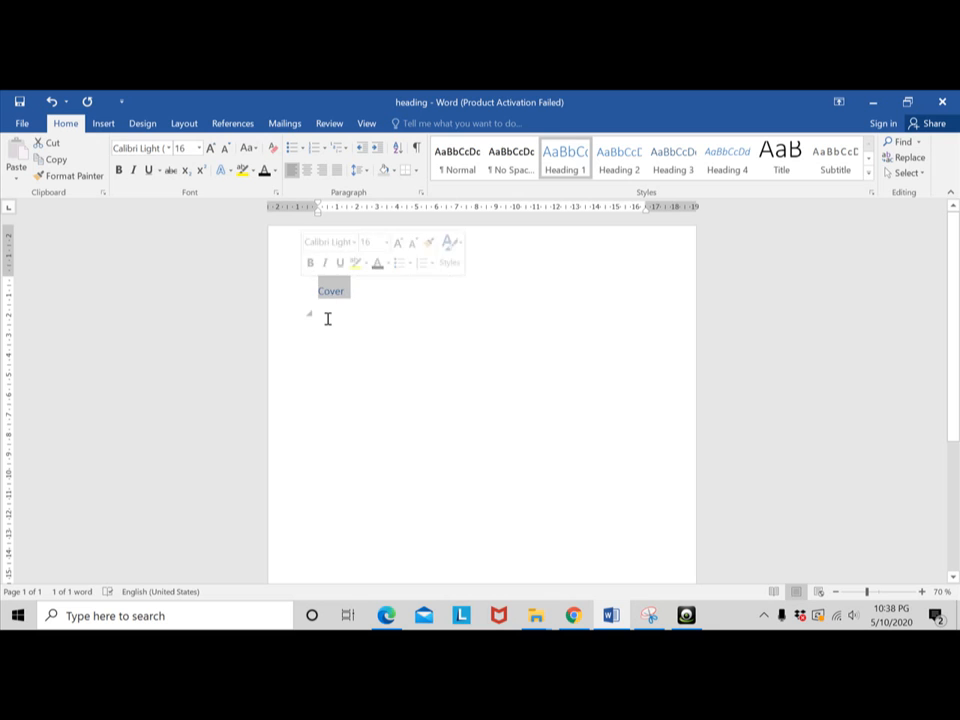
left_click(328, 317)
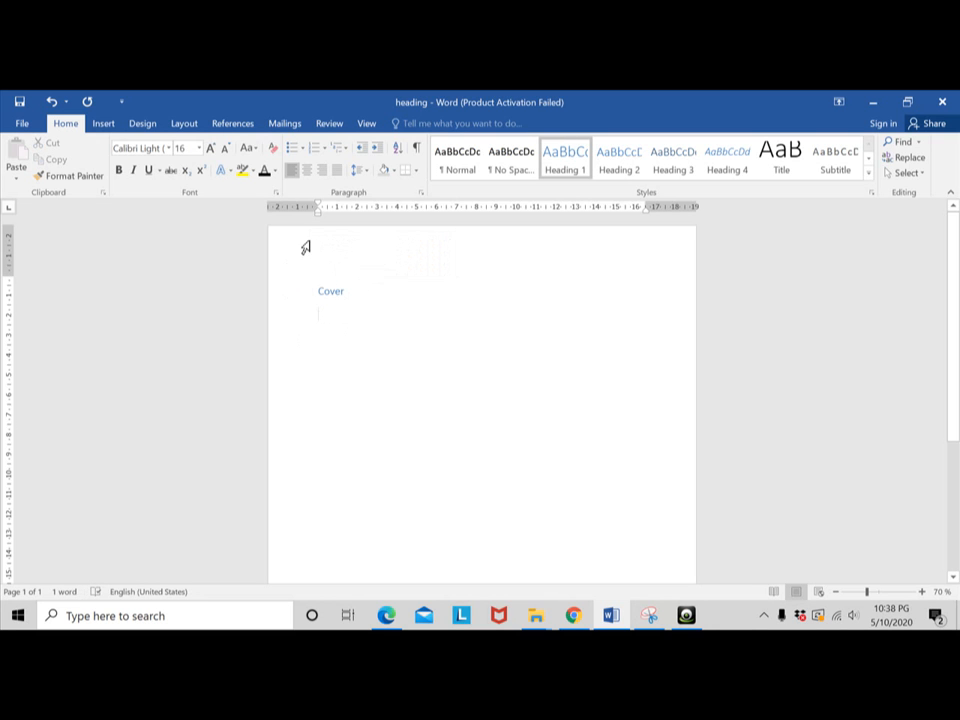
- Show the Navigation Pane and use it to jump to the "Cover" heading
left_click(367, 124)
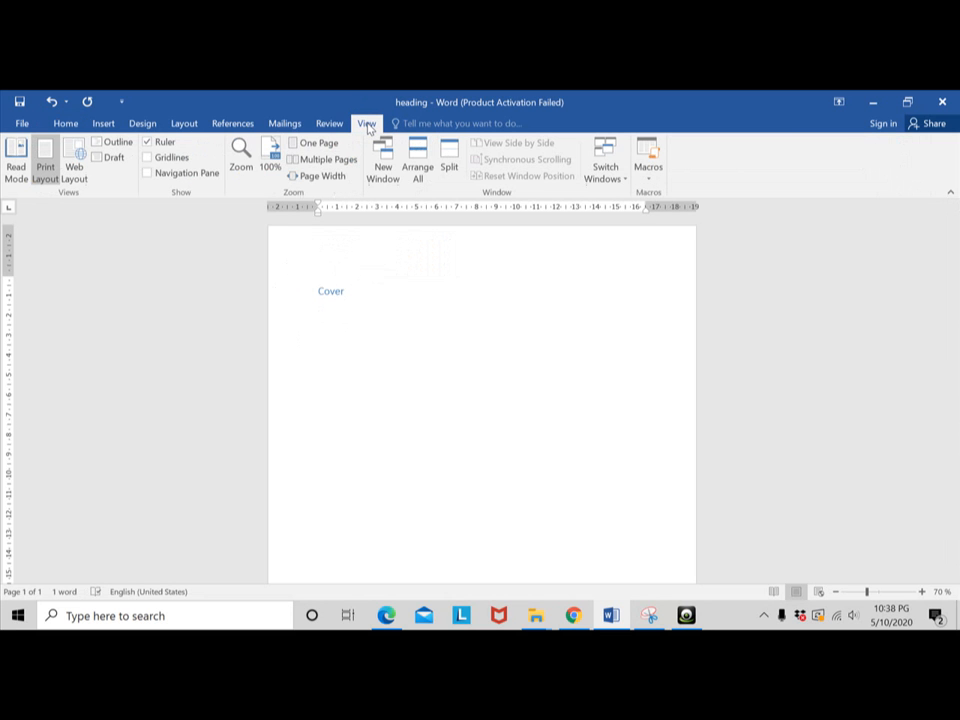
left_click(147, 174)
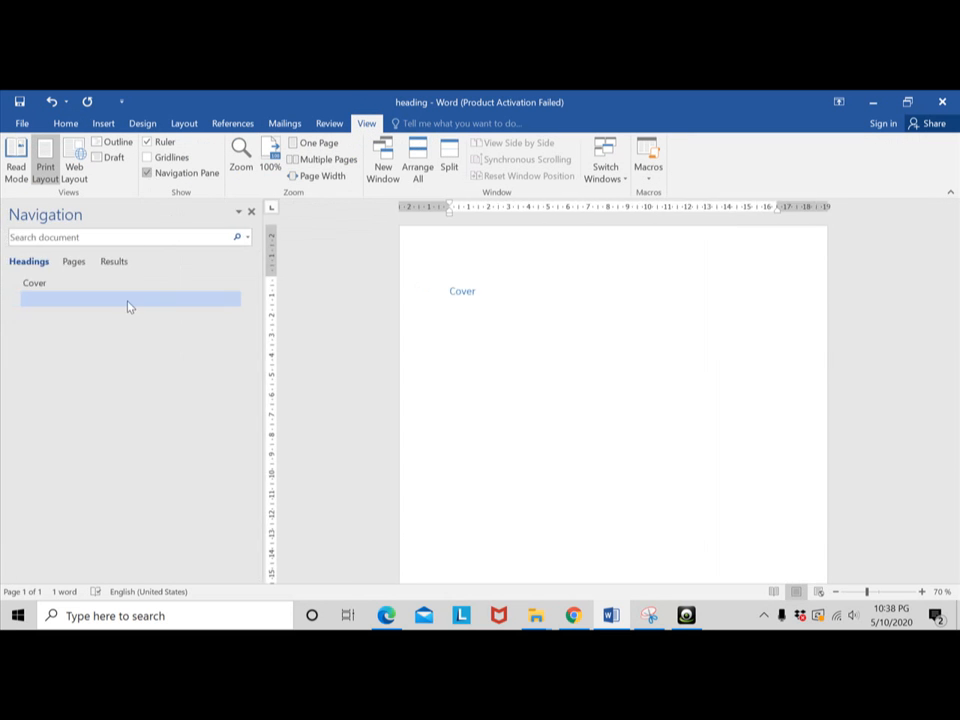
left_click(474, 291)
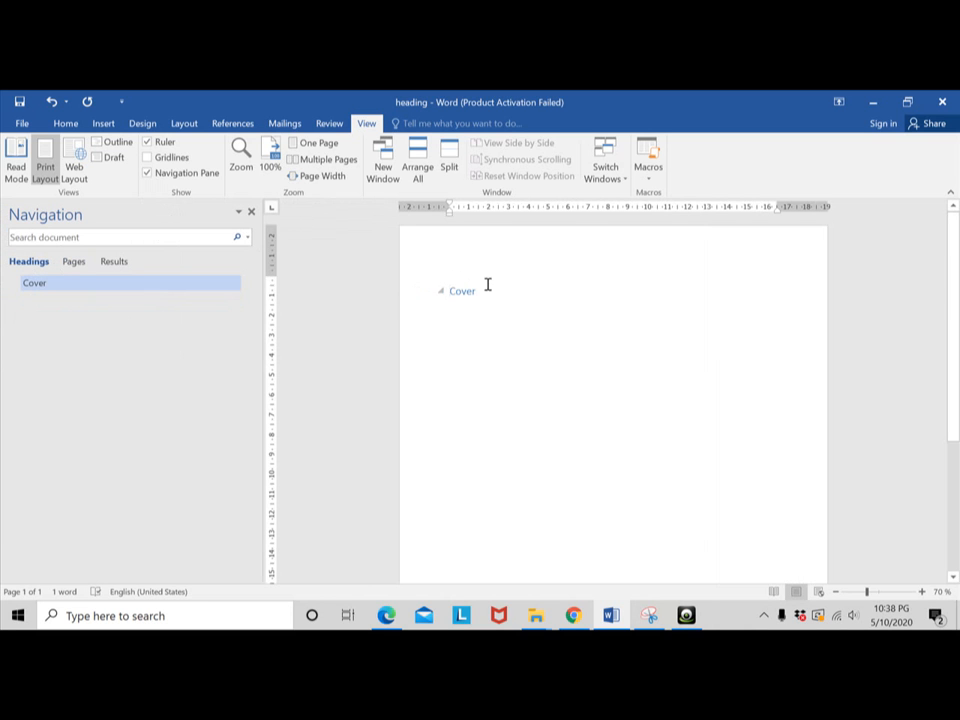
left_click(36, 285)
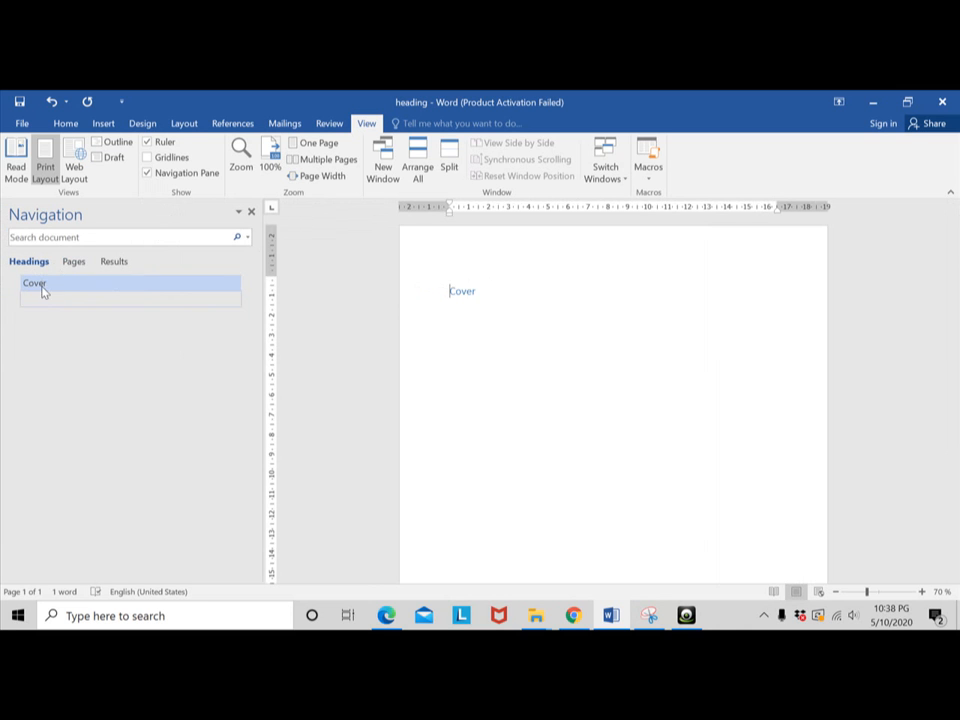
- Add the heading "Kata Pengantar" in the Heading 1 style below "Cover"
left_click(65, 123)
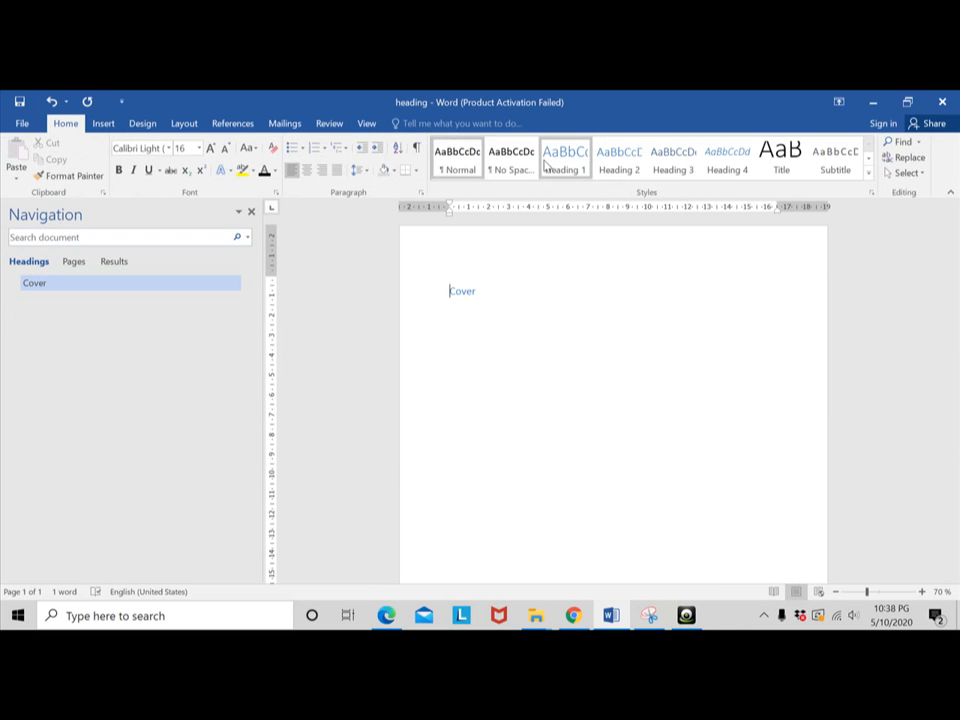
left_click(546, 165)
left_click(488, 293)
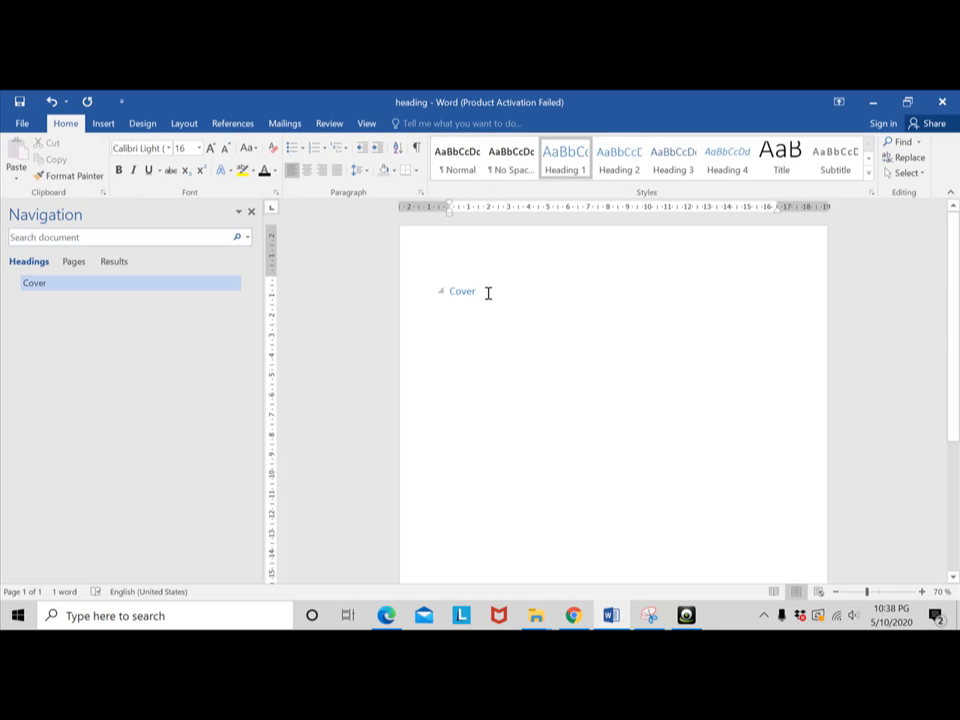
key("Return")
left_click(551, 163)
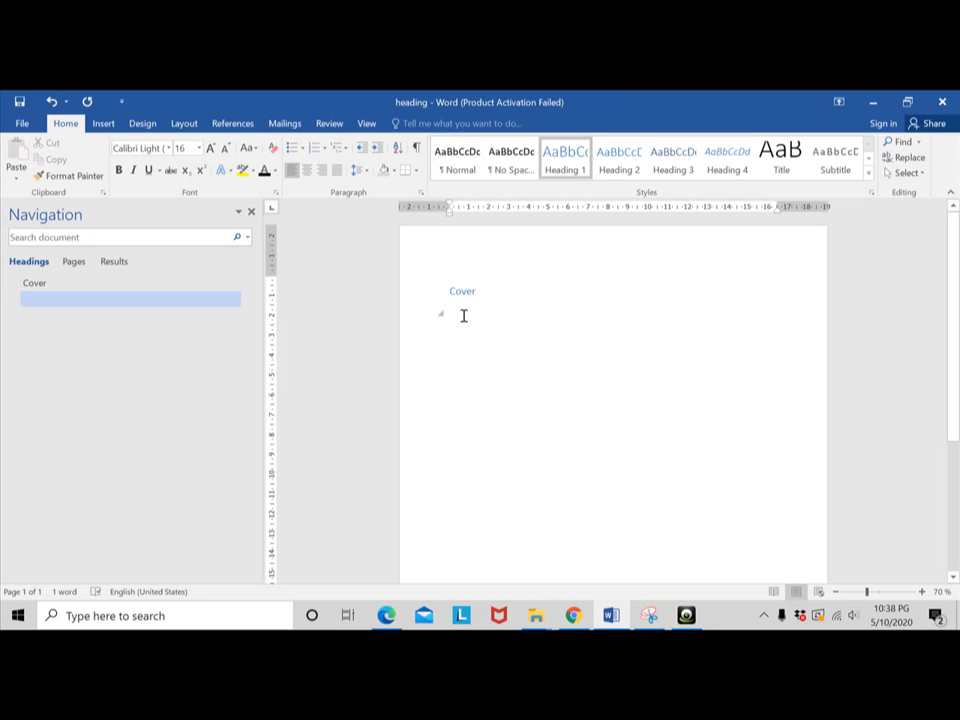
type("Ka")
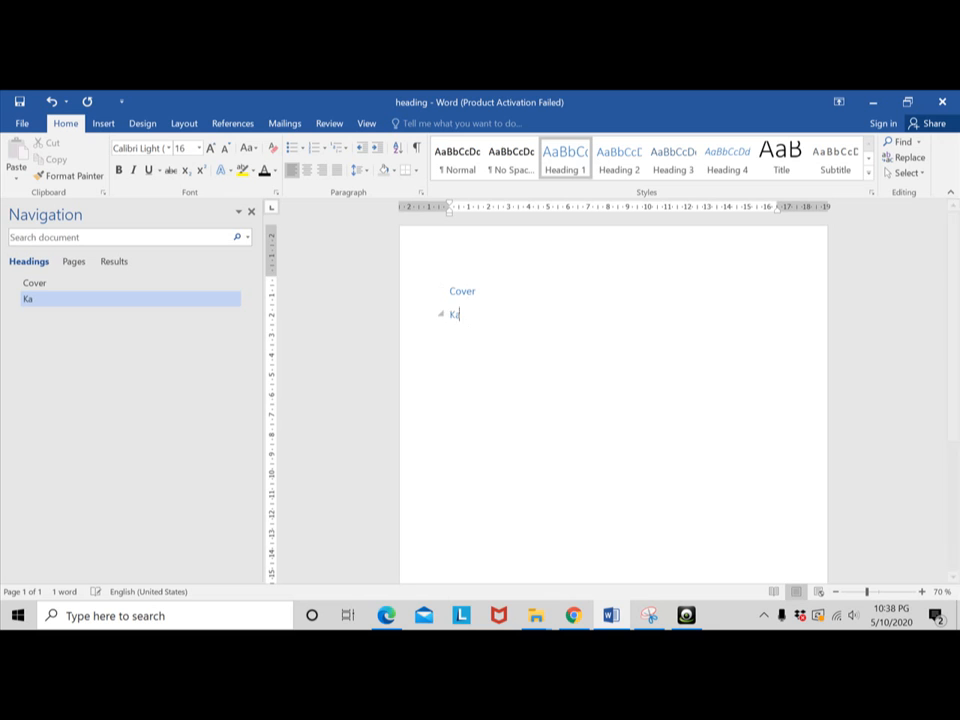
type("ta Pengantar")
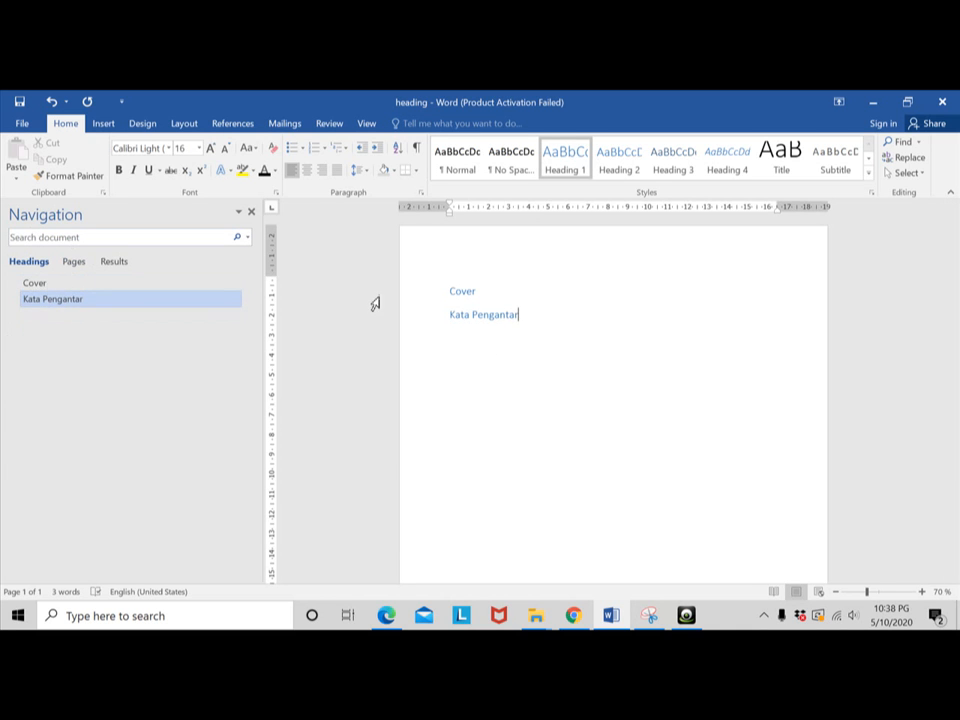
- Add the heading "Daftar Isi" in the Heading 1 style below "Kata Pengantar"
key("Return")
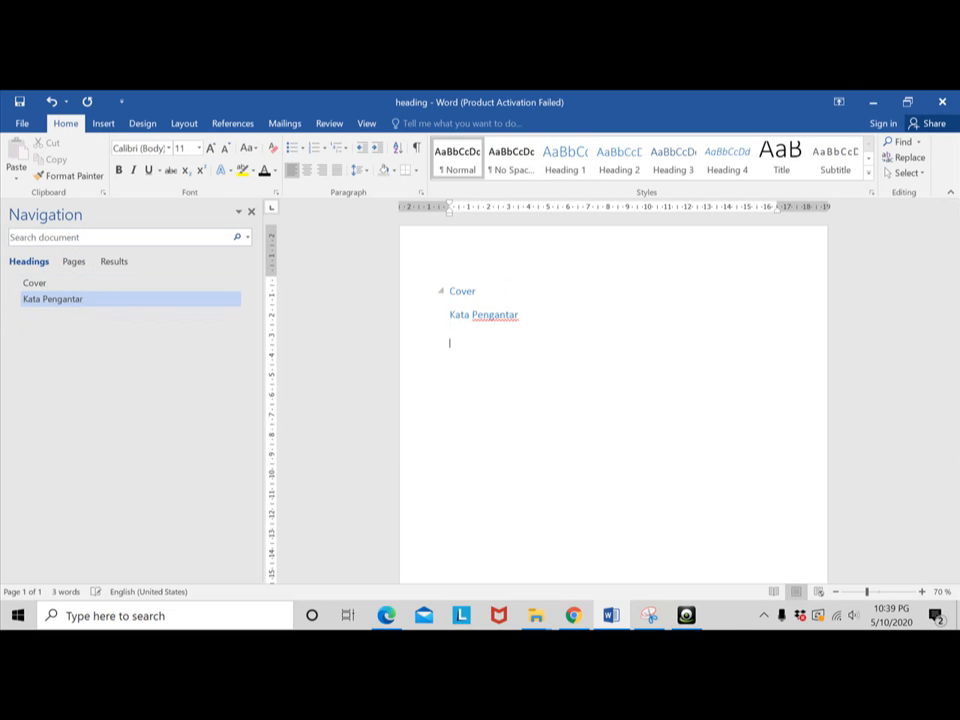
left_click(565, 162)
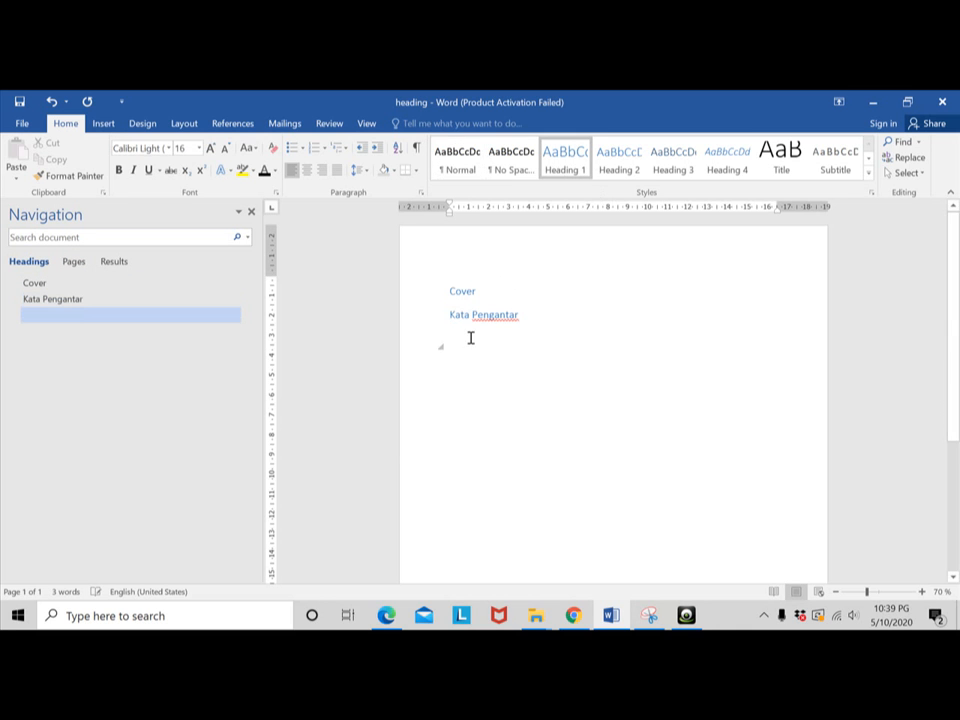
type("Daft")
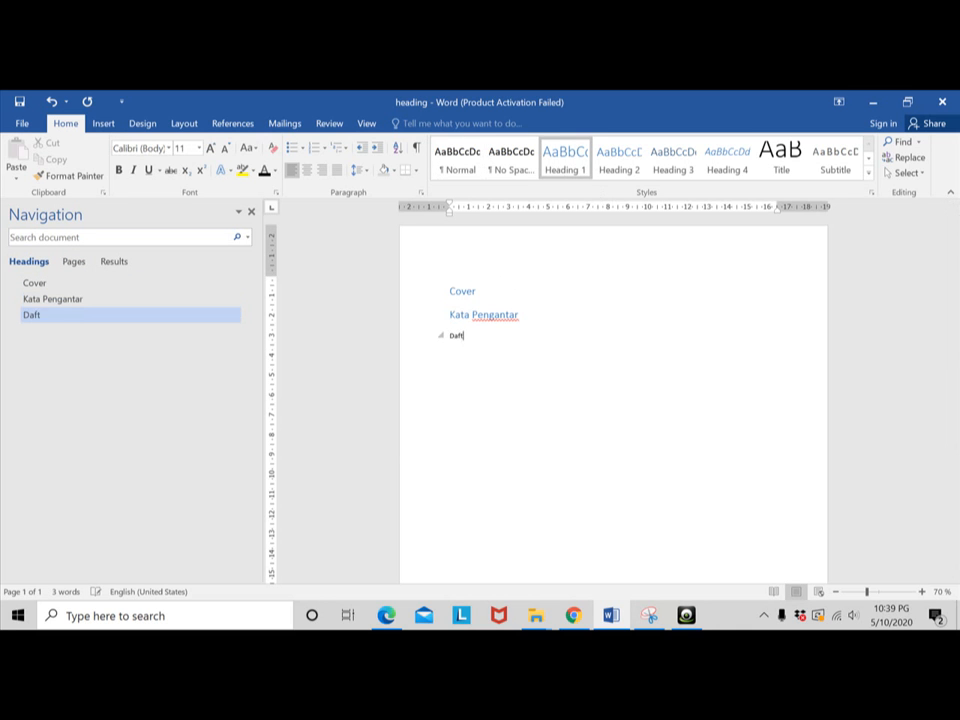
type("ar")
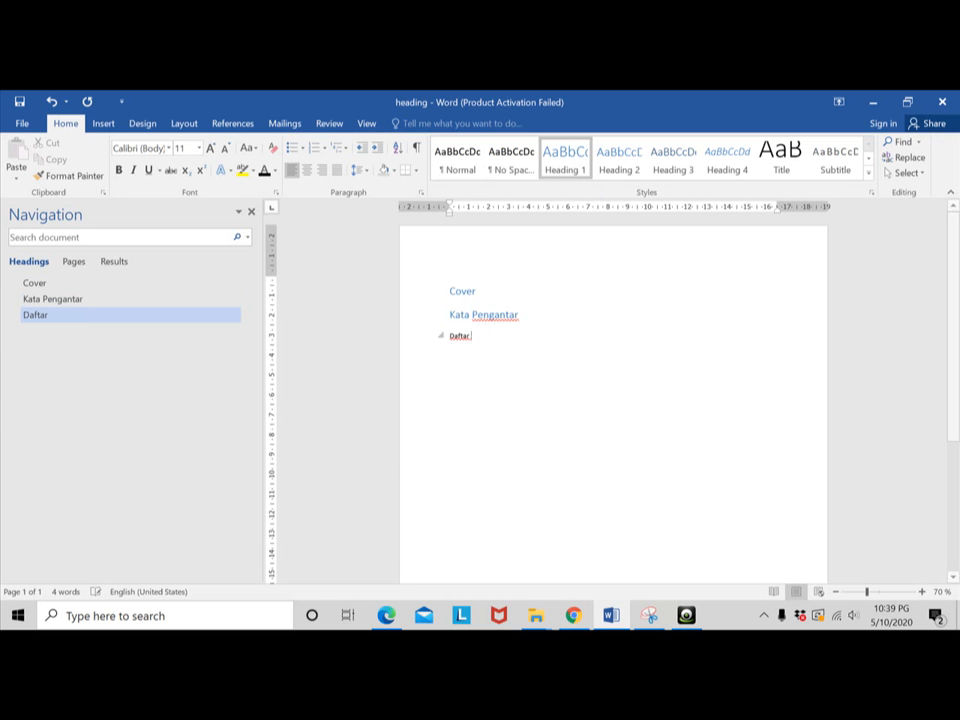
type(" Isi")
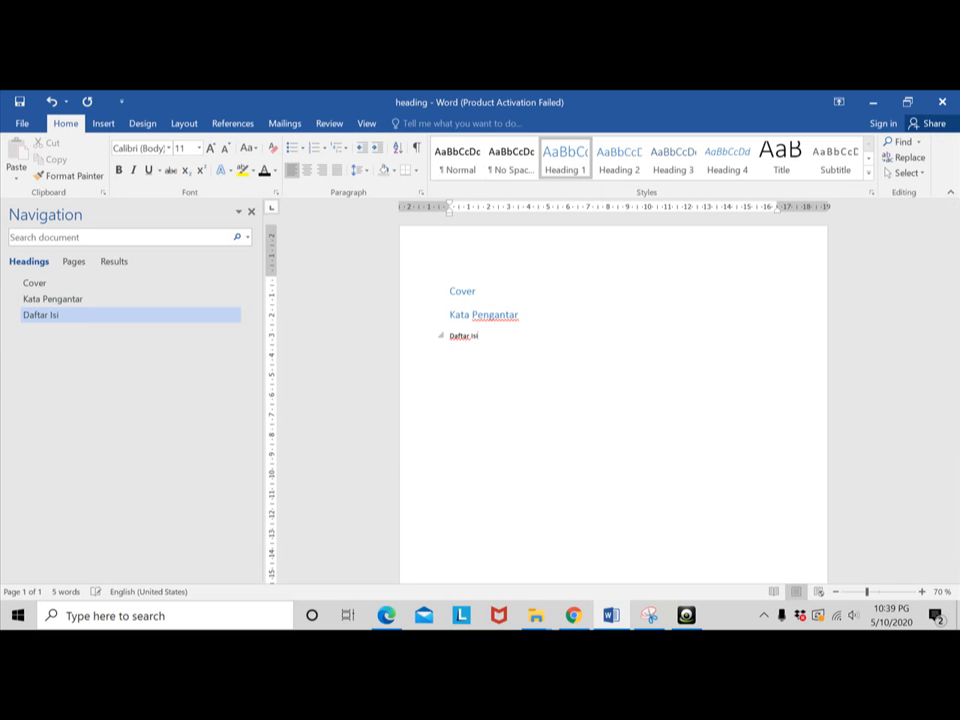
key("Return")
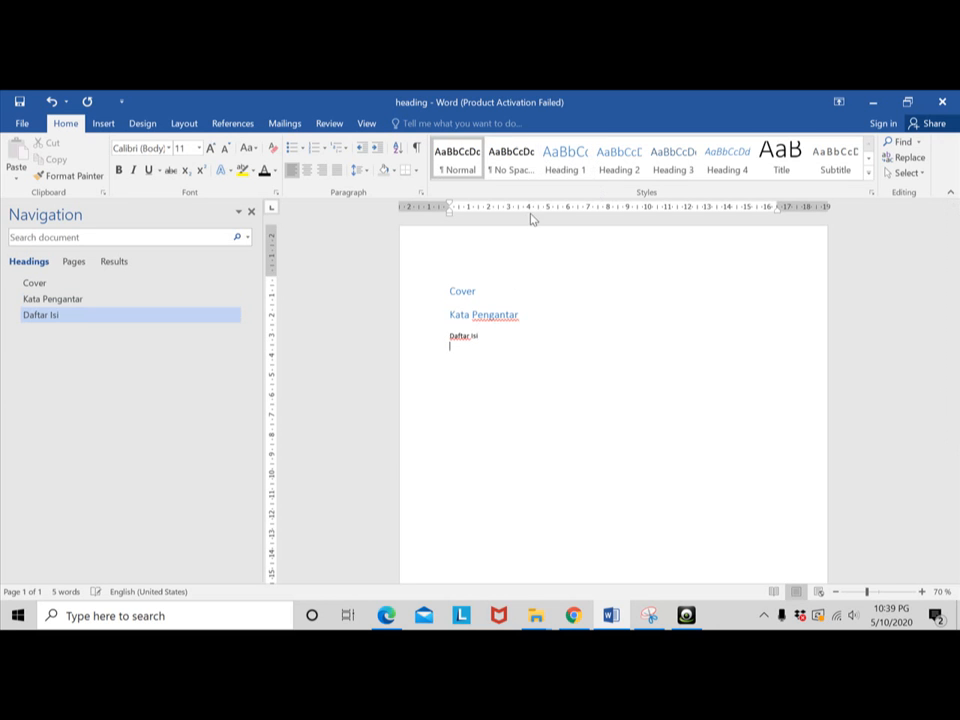
- Set the font size of the "Daftar Isi" heading to 16
left_click(506, 315)
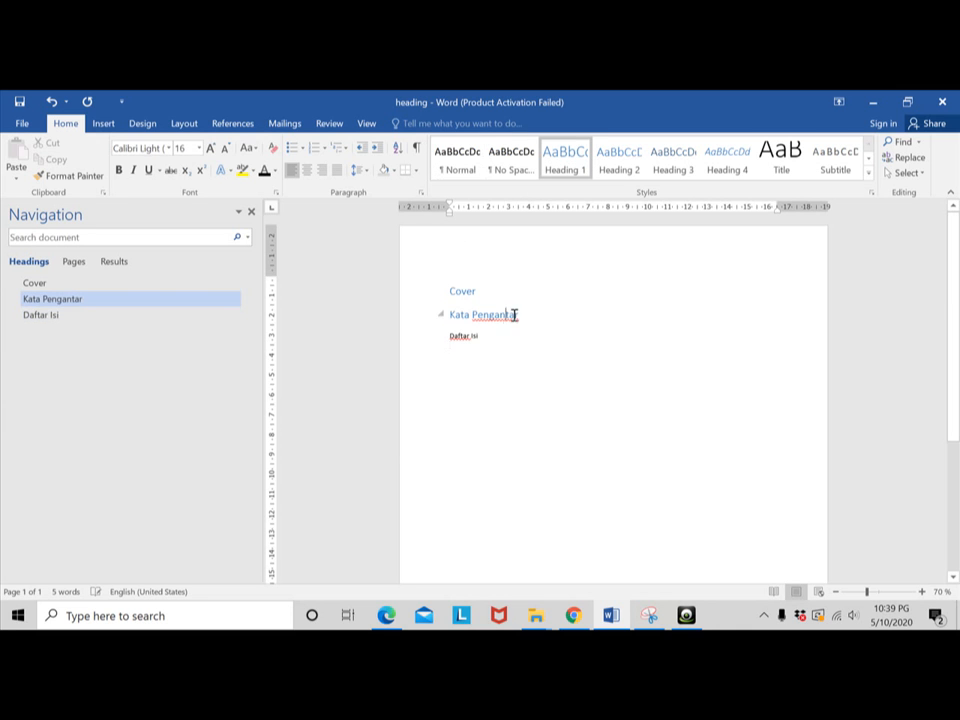
left_click_drag(495, 336, 451, 336)
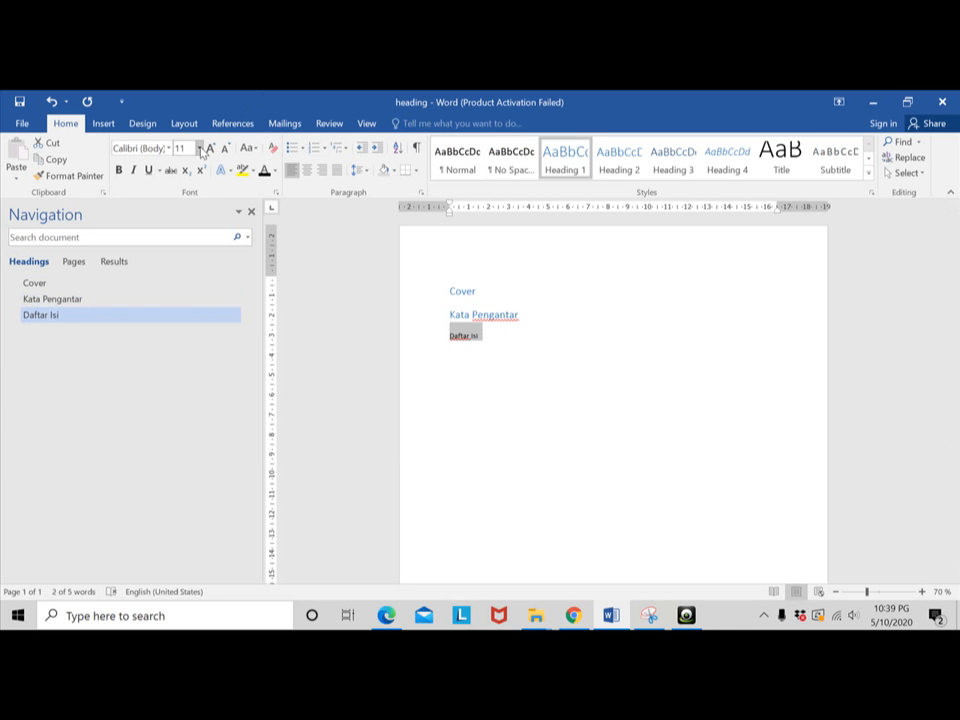
left_click(199, 148)
left_click(184, 251)
left_click(497, 339)
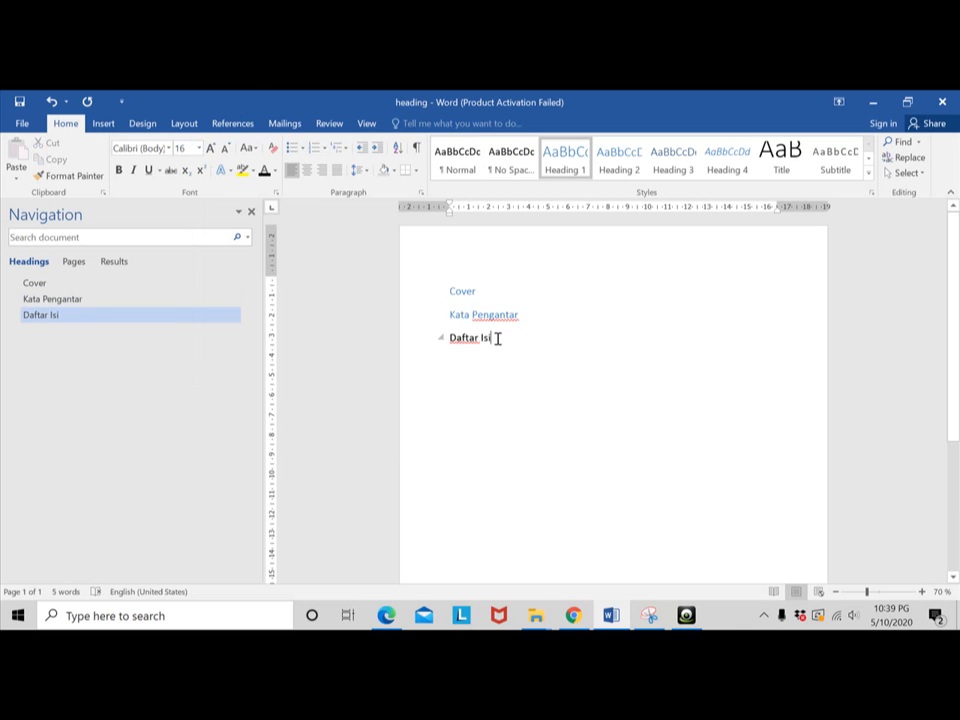
- Add the heading "Bab 1" in the Heading 1 style below "Daftar Isi"
key("Return")
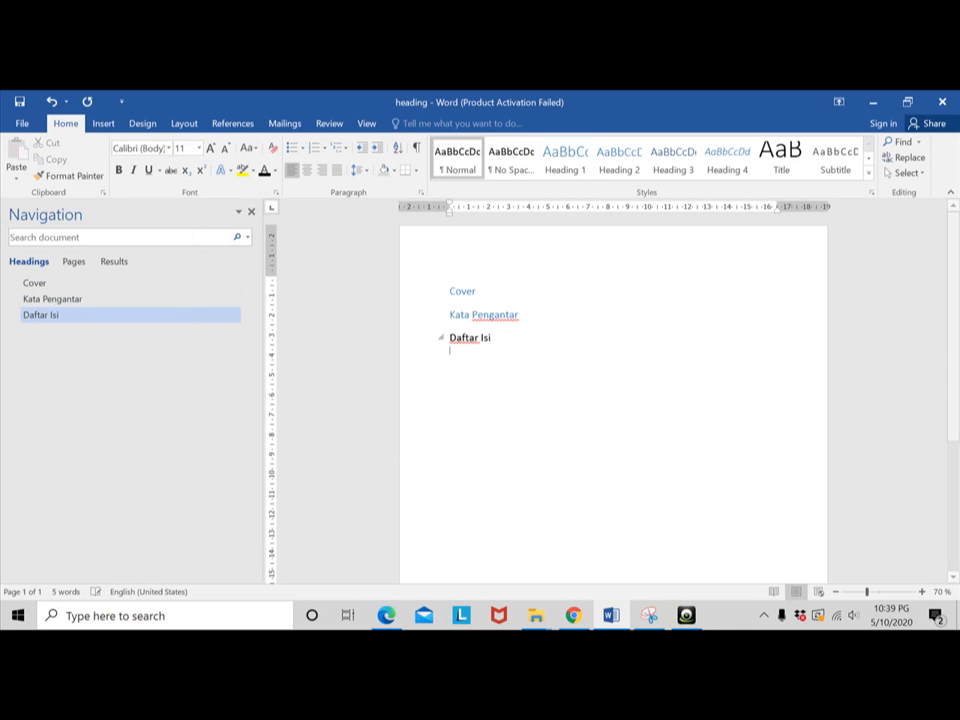
left_click(572, 177)
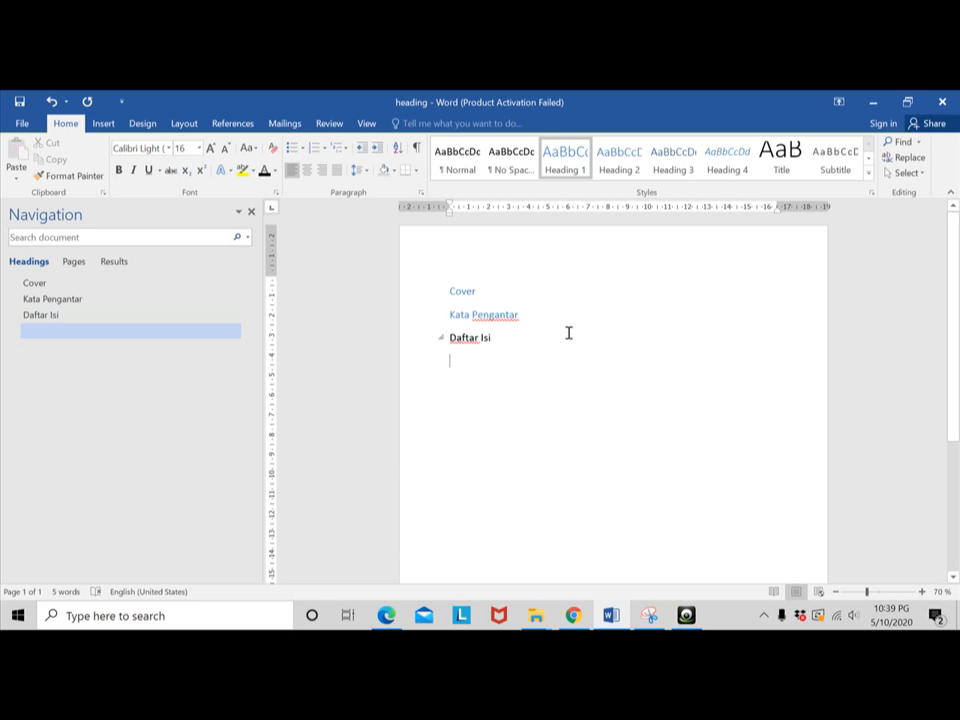
type("Bab 1")
key("Return")
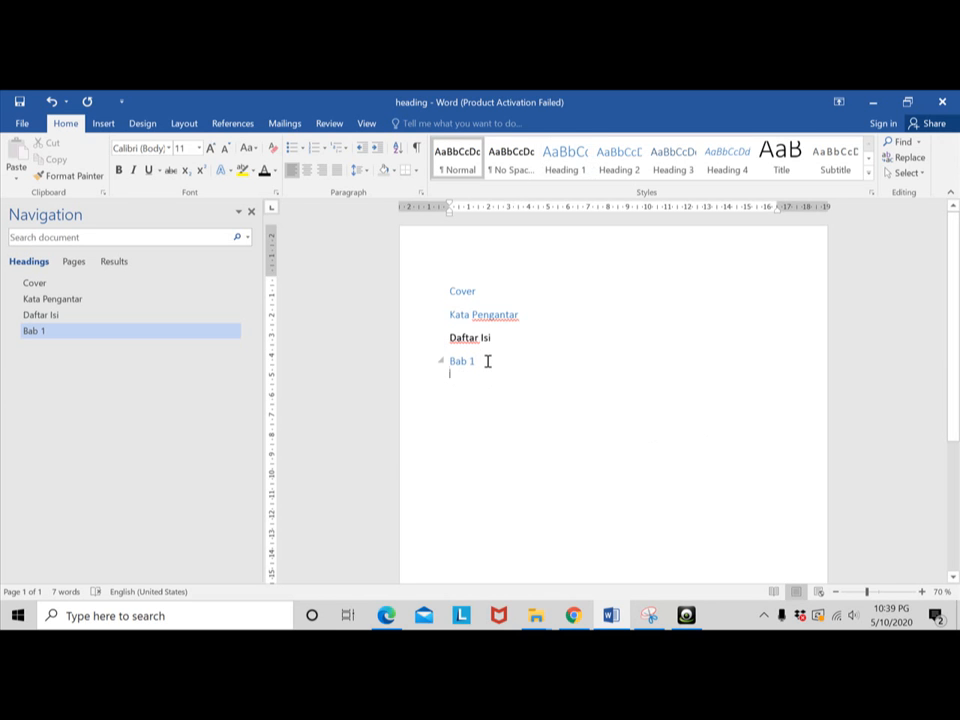
- Add the subheading "1.2 Latar Belakang" in the Heading 2 style under "Bab 1"
key("BackSpace")
key("Return")
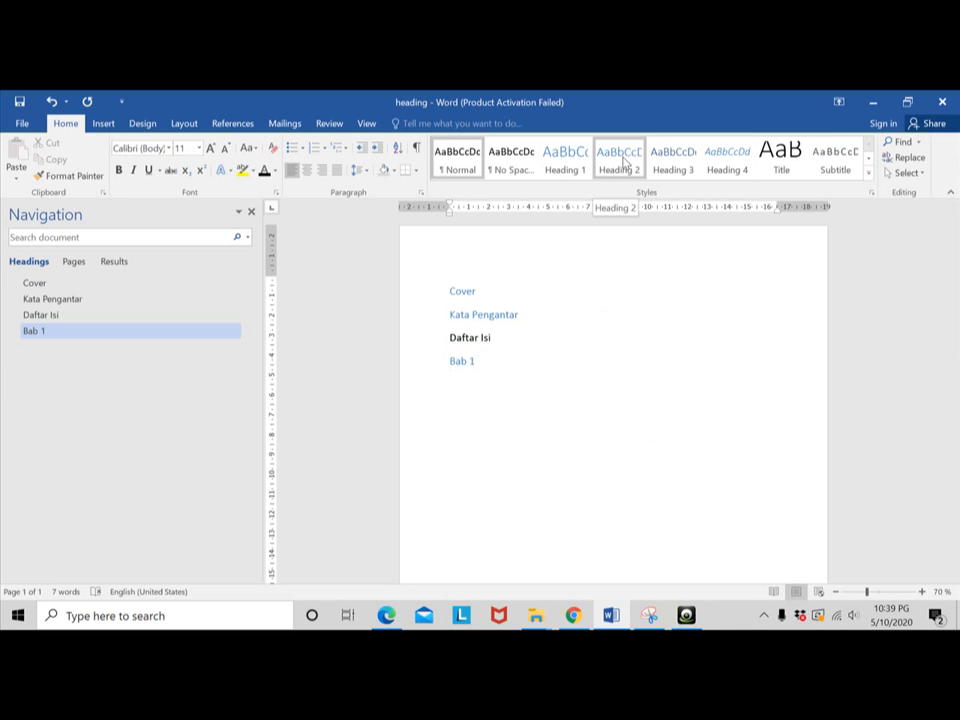
left_click(623, 161)
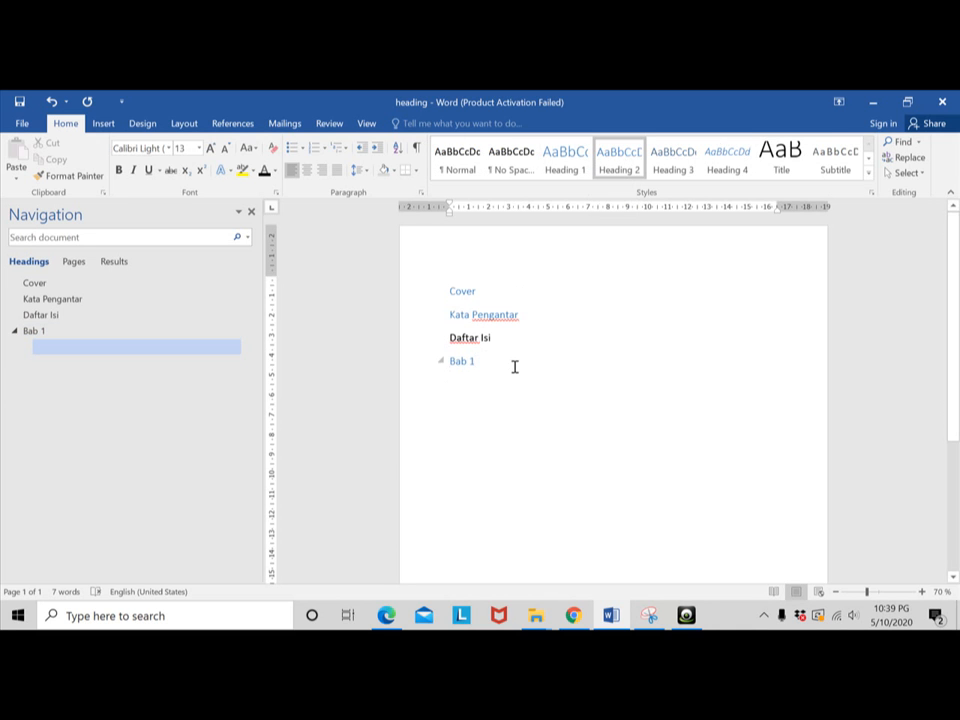
type("1.2")
type("Latar")
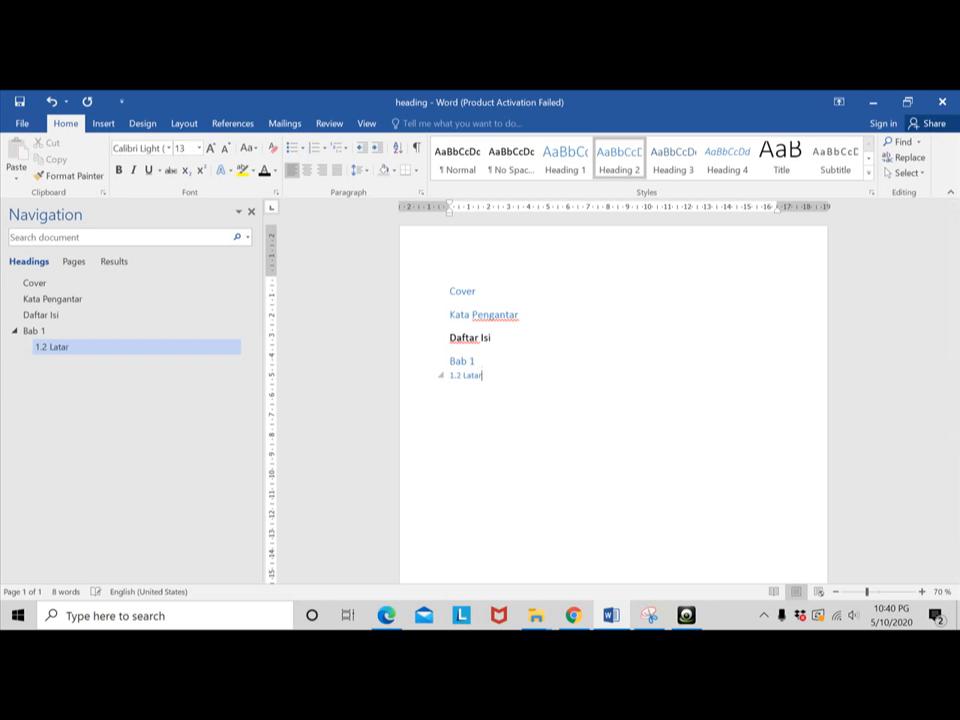
type(" Belakang")
key("Return")
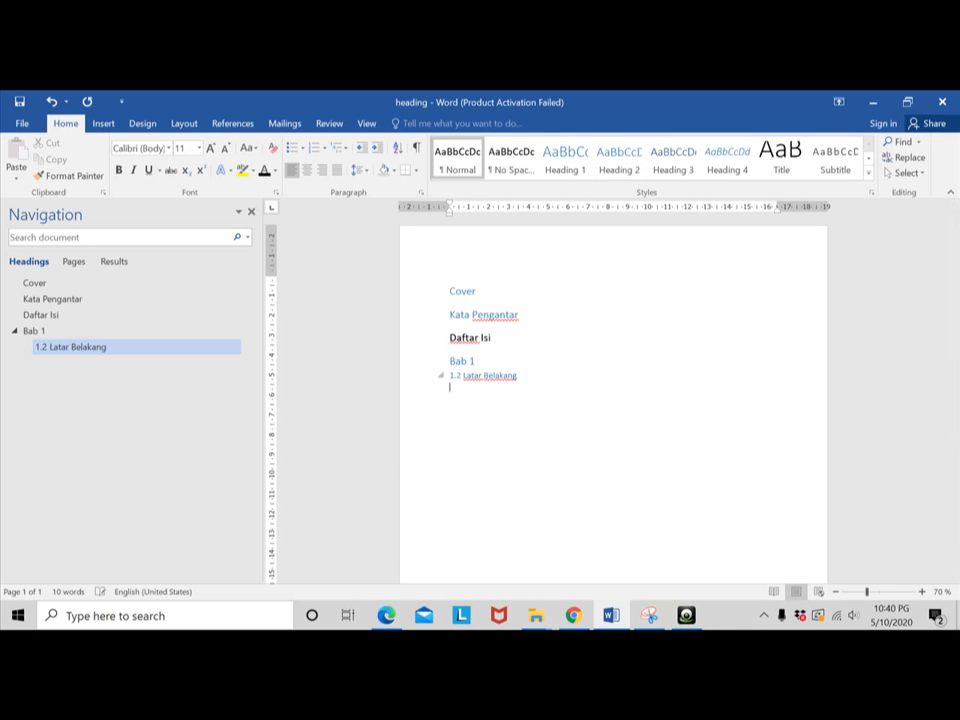
- Add the subheading "1.2 Permasalahan" in the Heading 2 style under "Bab 1" and renumber the "Latar Belakang" subheading to 1.1
left_click(616, 160)
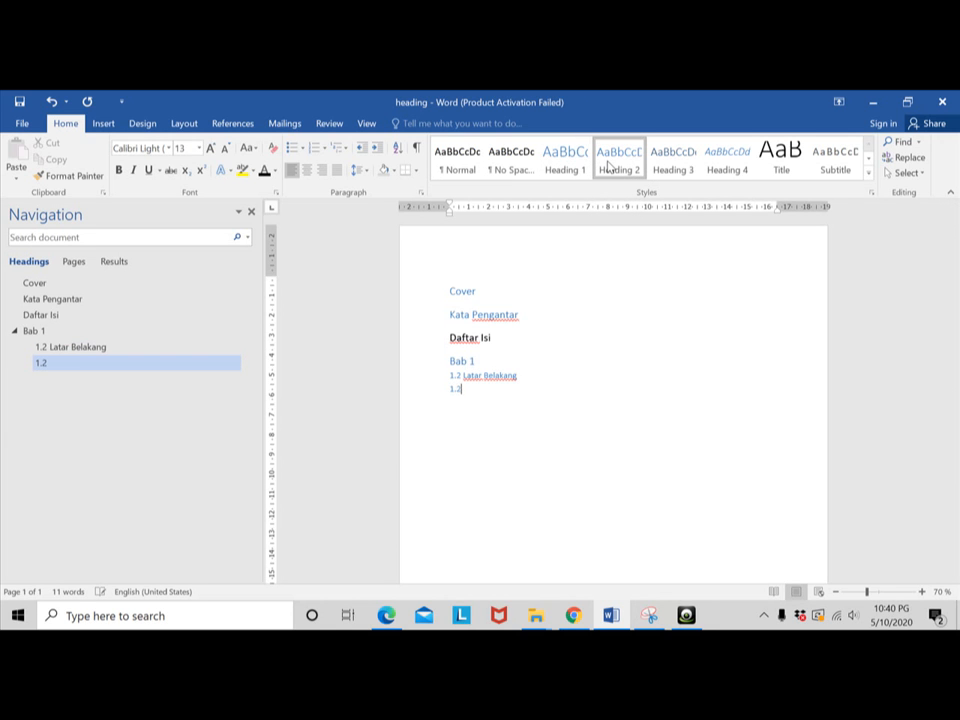
left_click(461, 379)
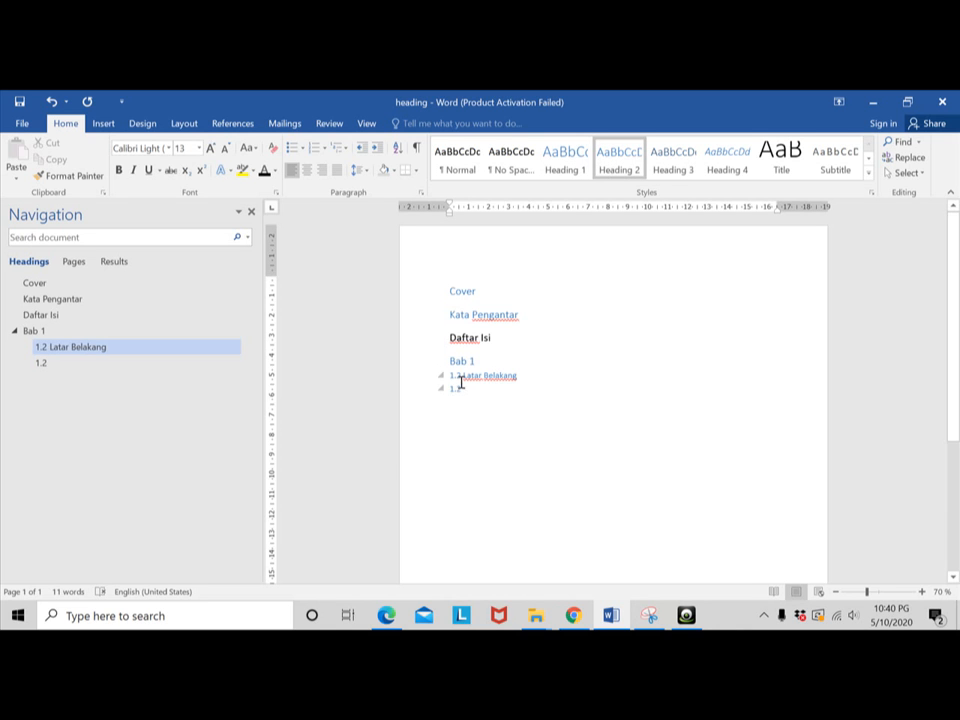
key("BackSpace")
type("1")
left_click(471, 388)
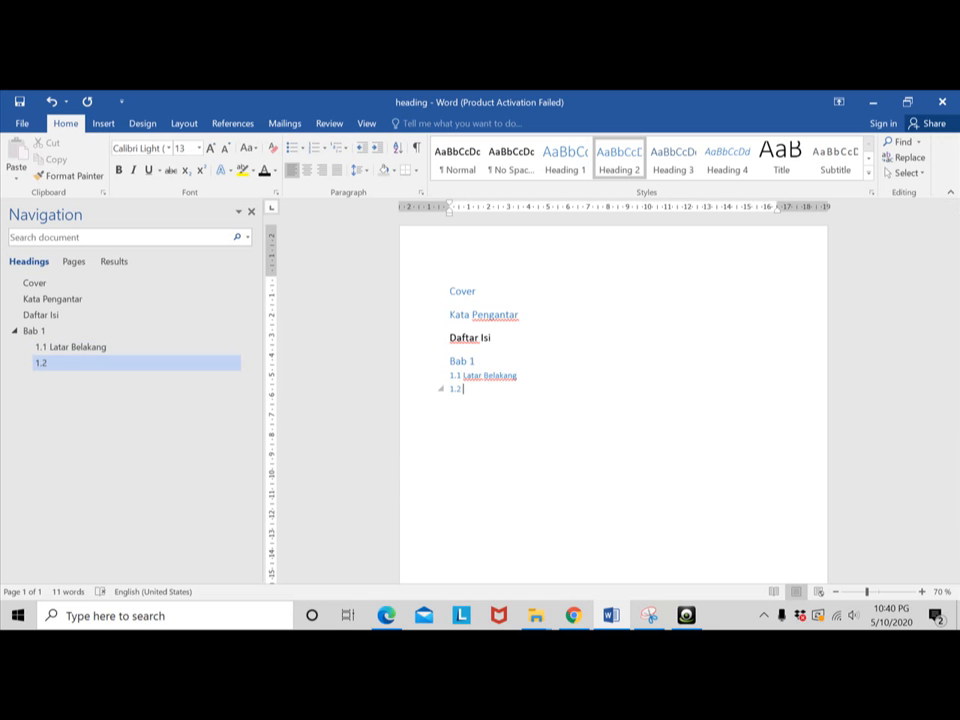
type("Permasalahan")
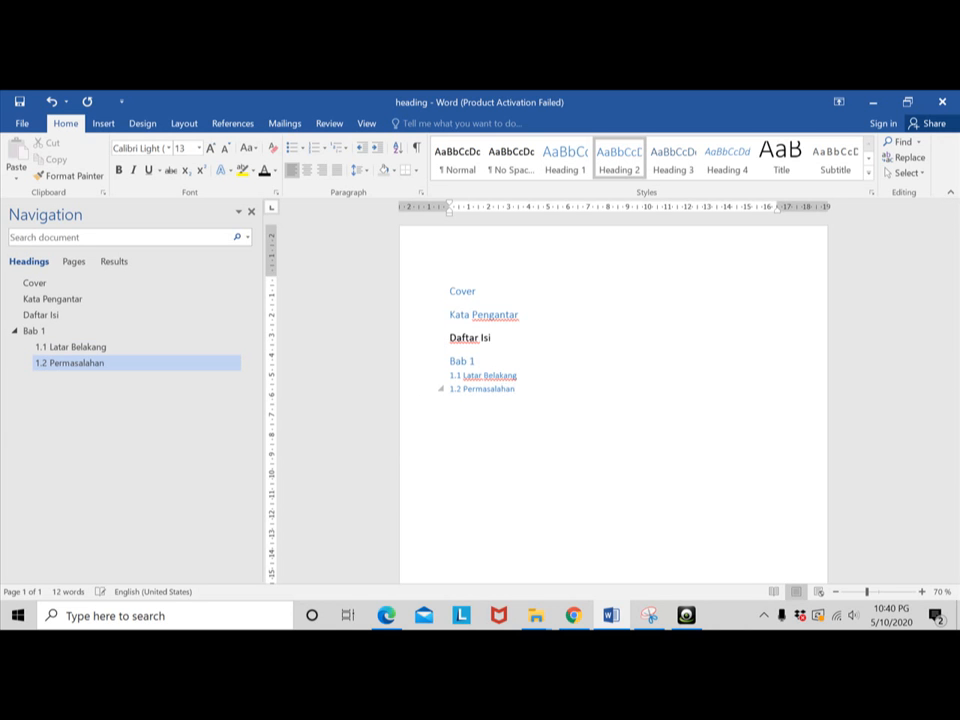
key("Return")
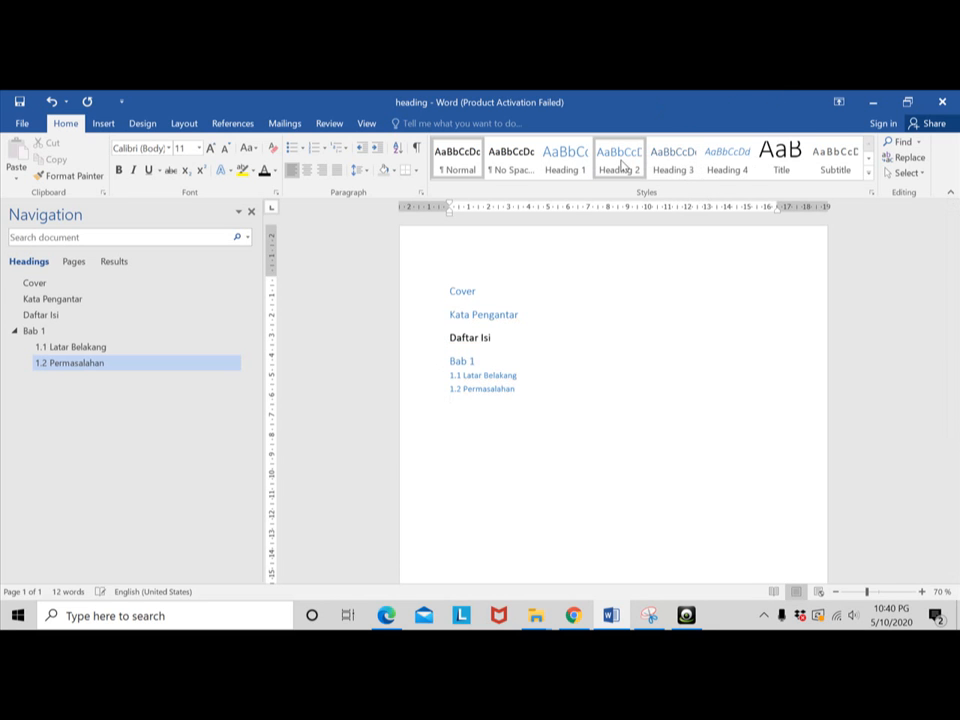
- Add the subheading "1.3 Tujuan Penulisan" in the Heading 2 style below "1.2 Permasalahan"
left_click(619, 167)
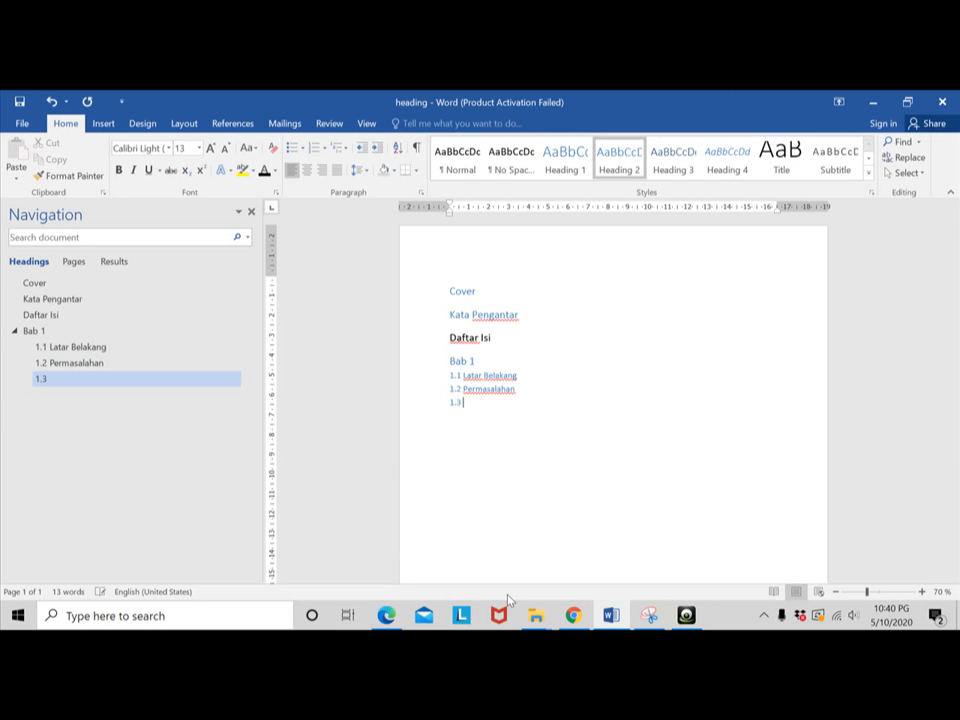
type("1.3 Tujuan Peneulisan")
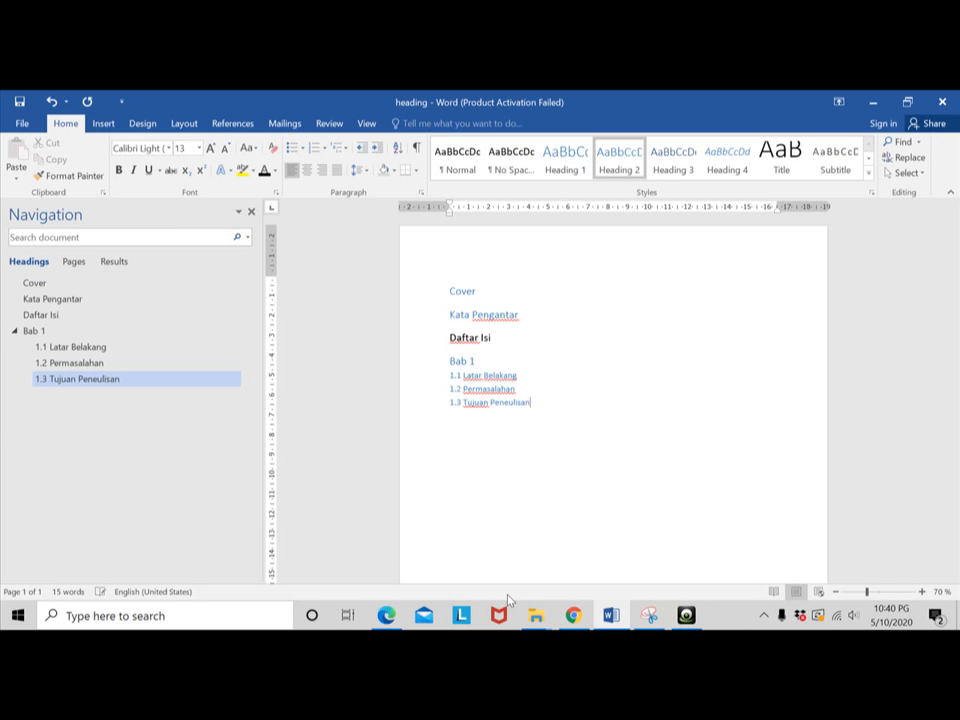
left_click(508, 402)
key("BackSpace")
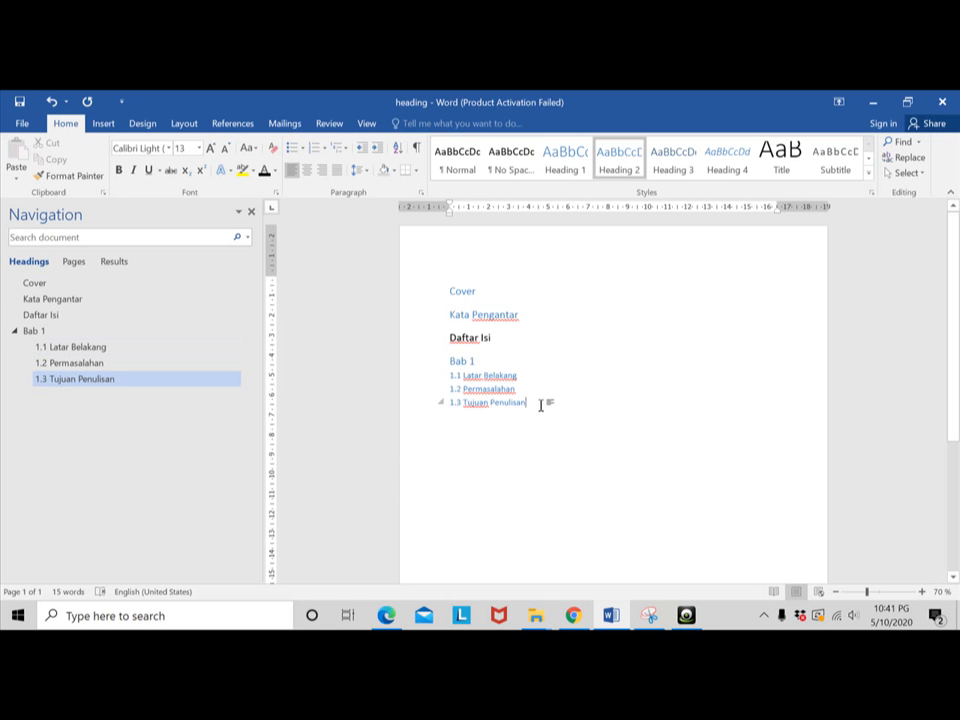
key("Return")
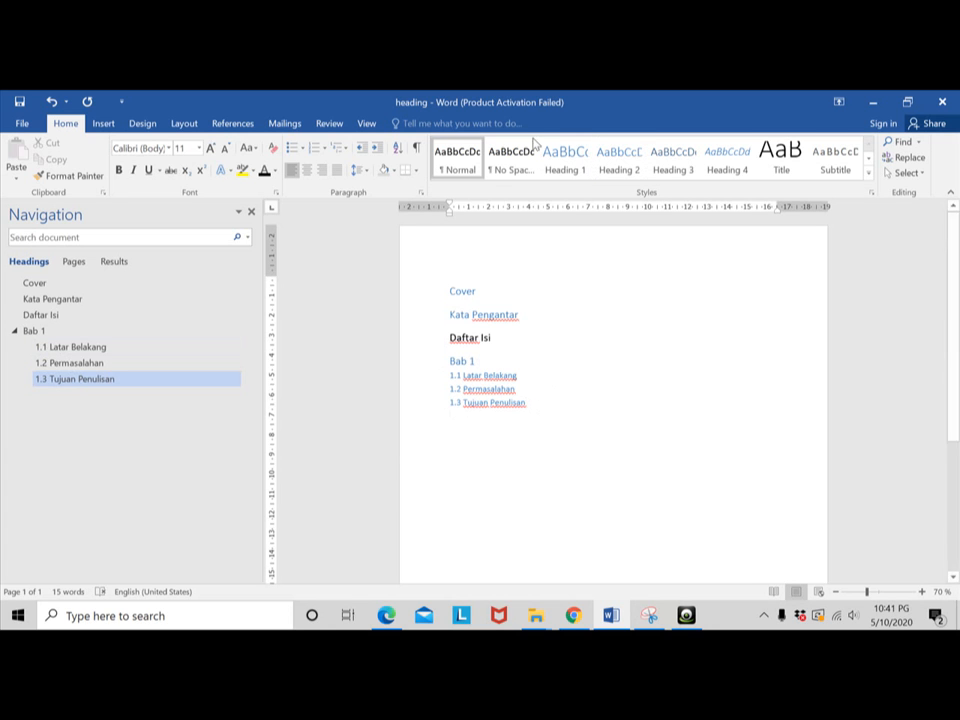
- Add the chapter heading "Bab 2 Tinjauan Pustaka" in the Heading 1 style below "1.3 Tujuan Penulisan"
left_click(565, 156)
type("Bab 2")
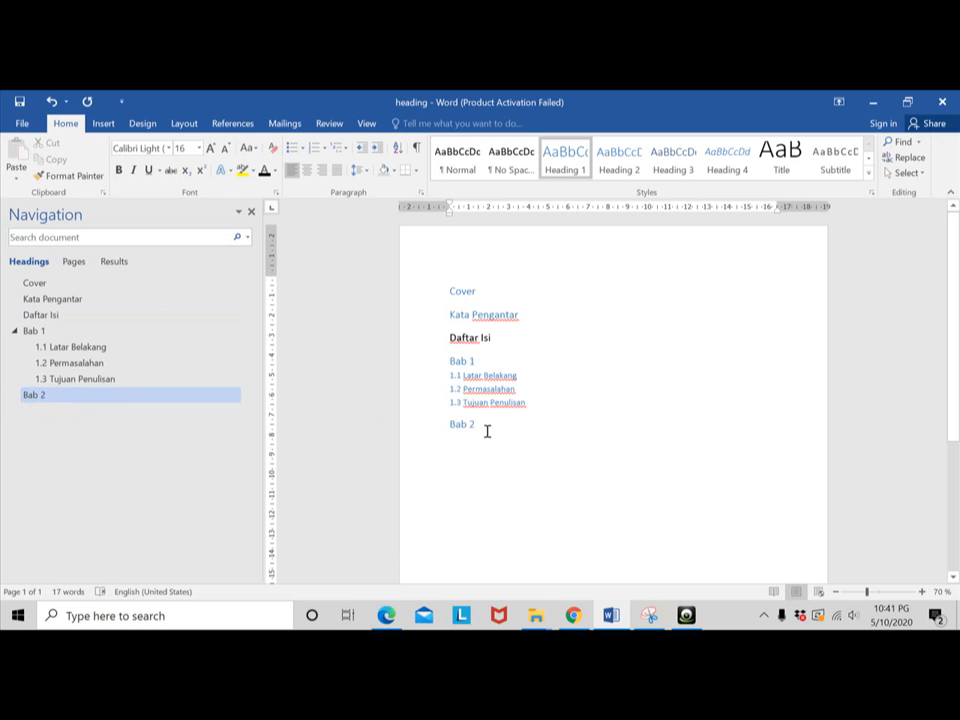
key("Return")
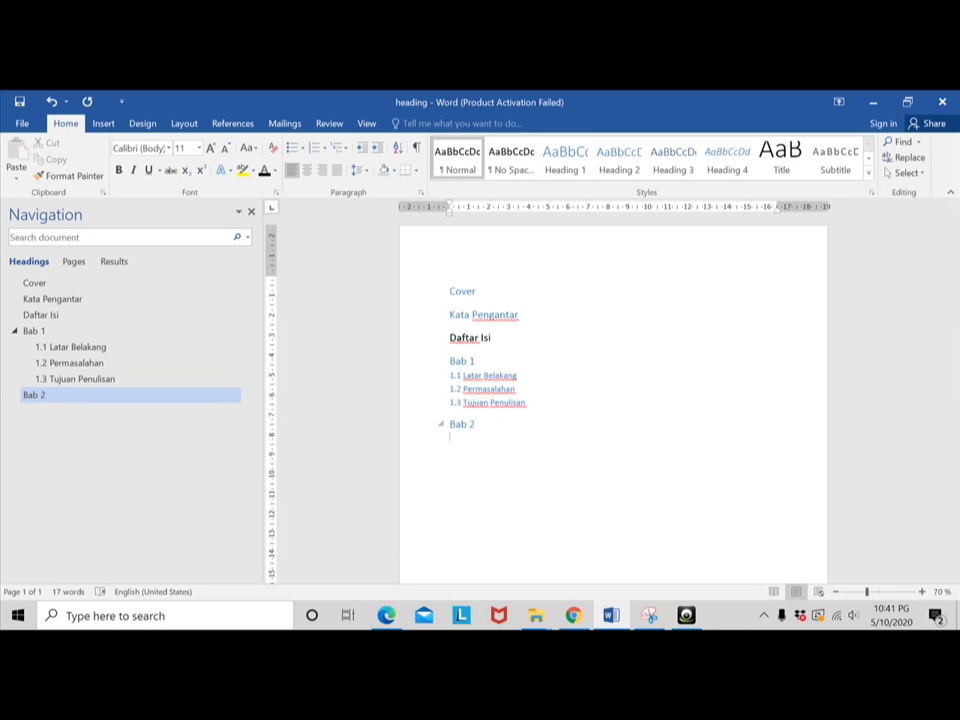
left_click(497, 423)
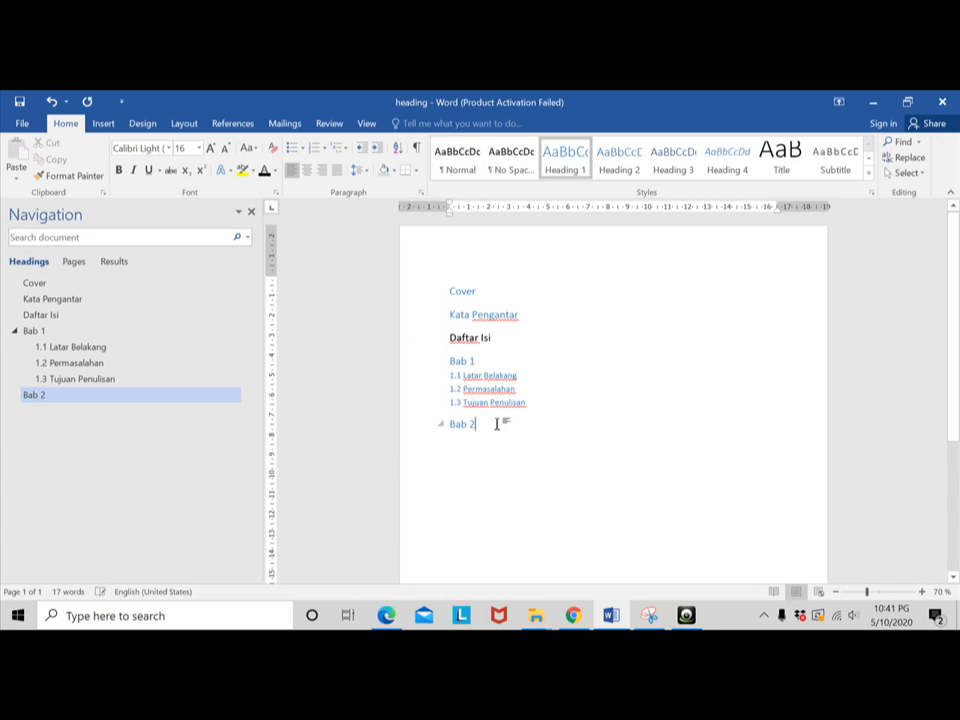
type("Tinjauan")
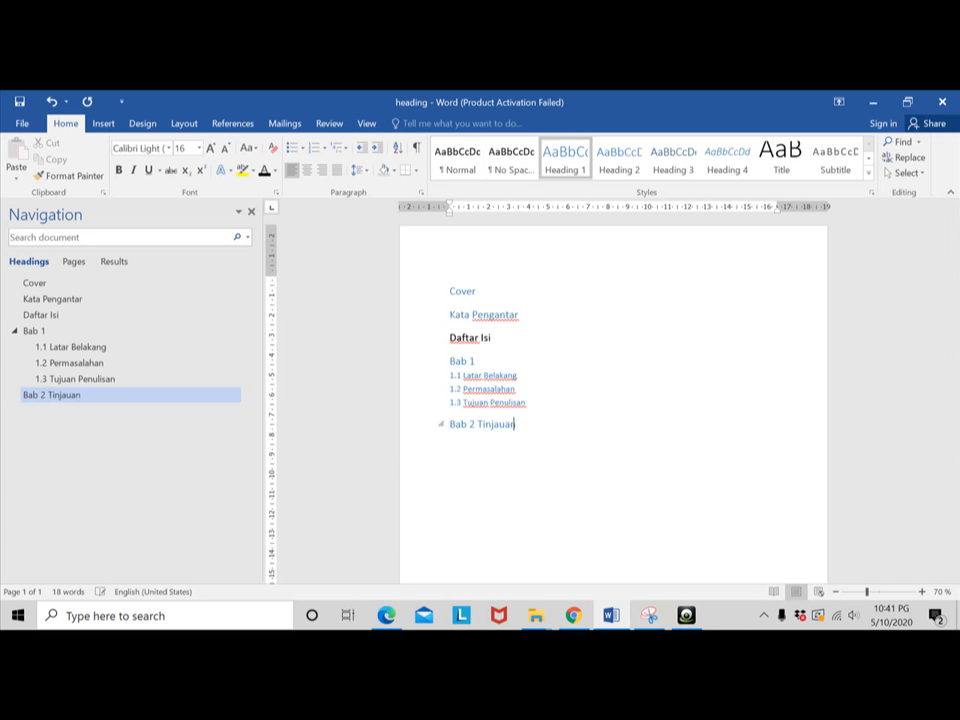
type(" Pustaka")
key("Return")
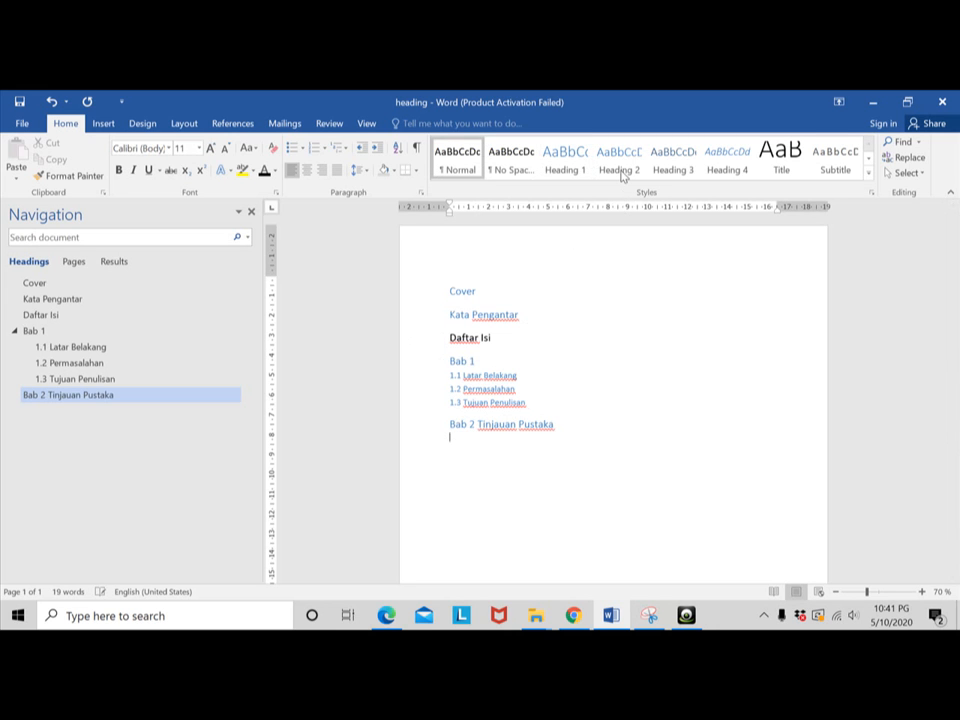
- Add the subheading "2.1 Pengertian Shopping Mall" in the Heading 2 style under "Bab 2 Tinjauan Pustaka"
left_click(621, 170)
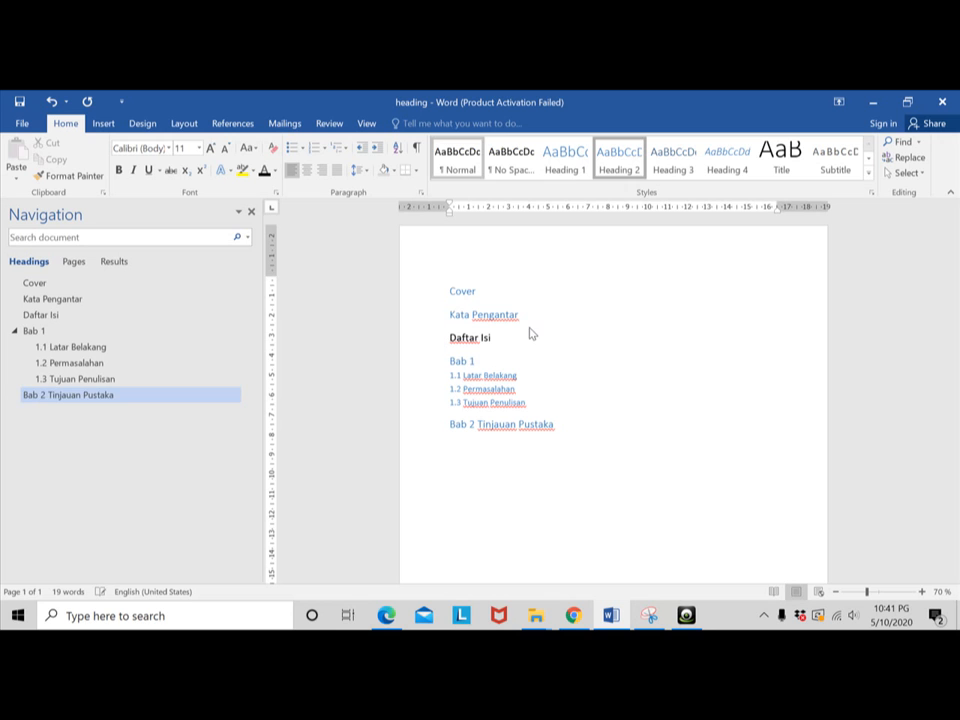
type("2")
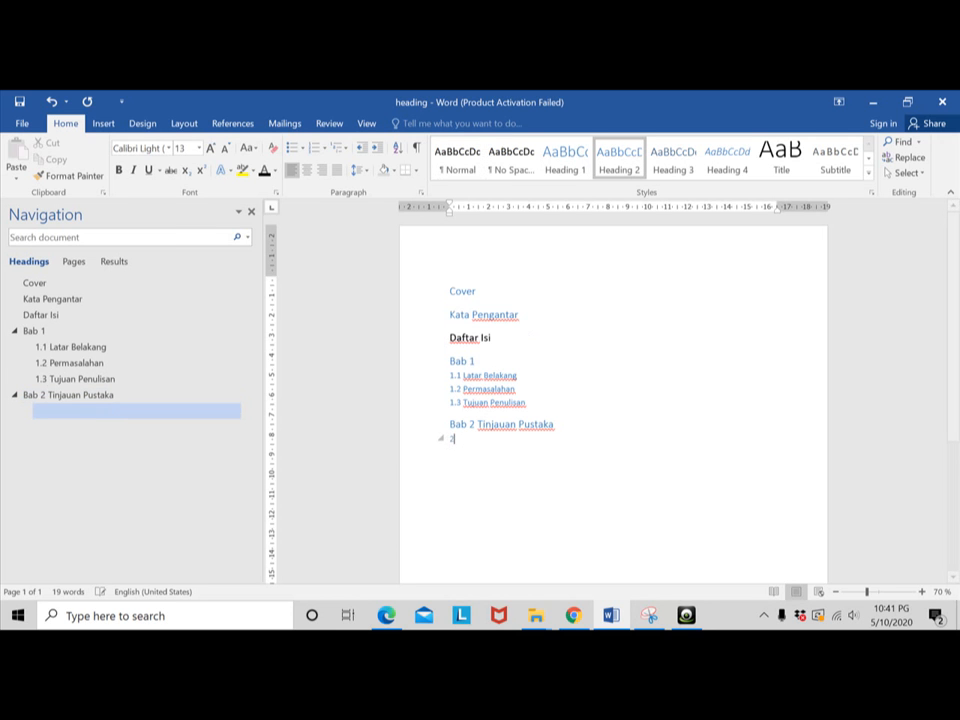
type(".1 Pengertian Shopping M")
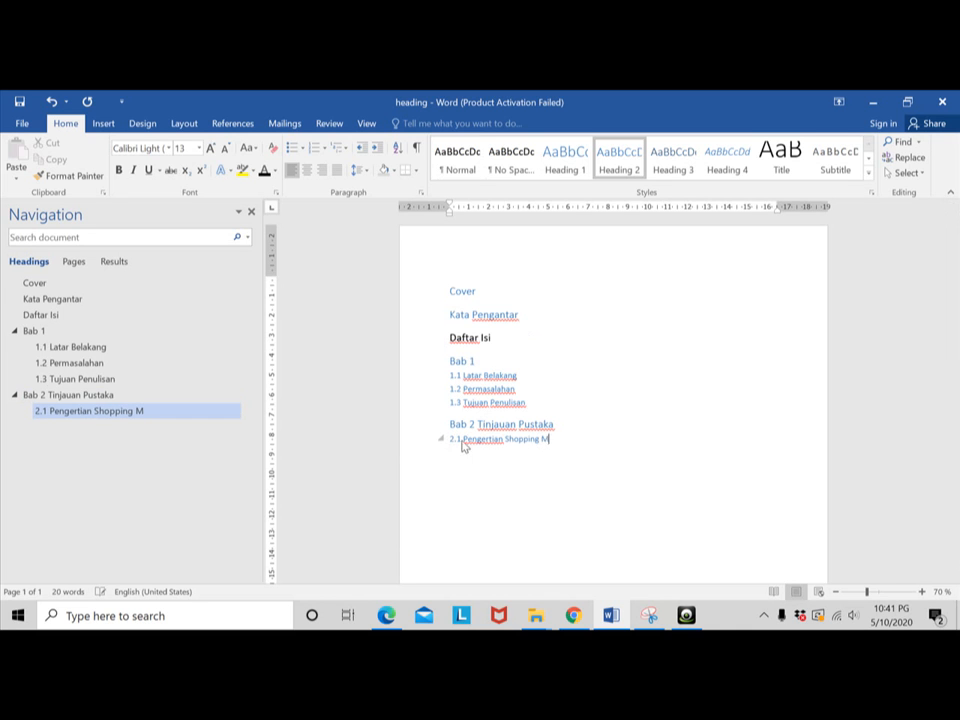
type("all")
key("Return")
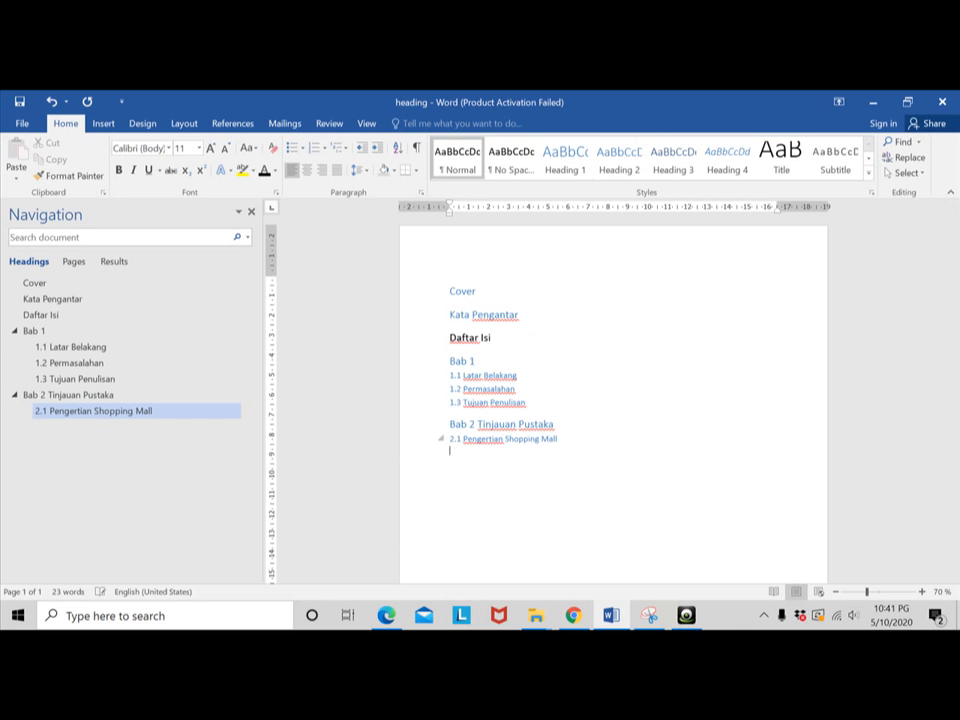
- Add the subheading "2.2 Klasifikasi Shopping Mall" in the Heading 2 style below "2.1 Pengertian Shopping Mall"
left_click(619, 158)
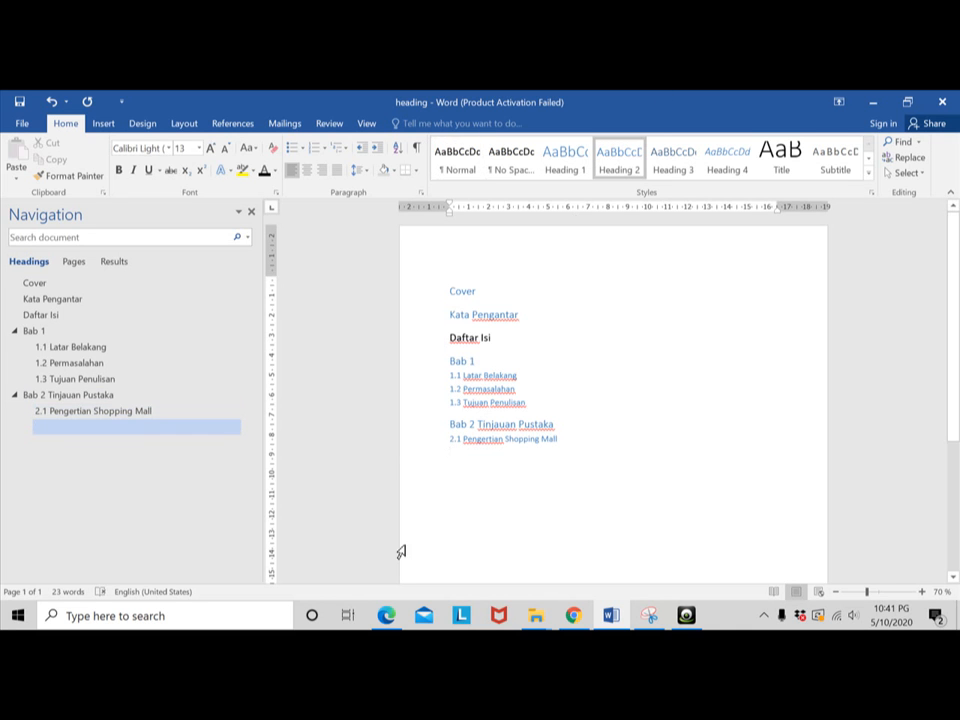
type("2")
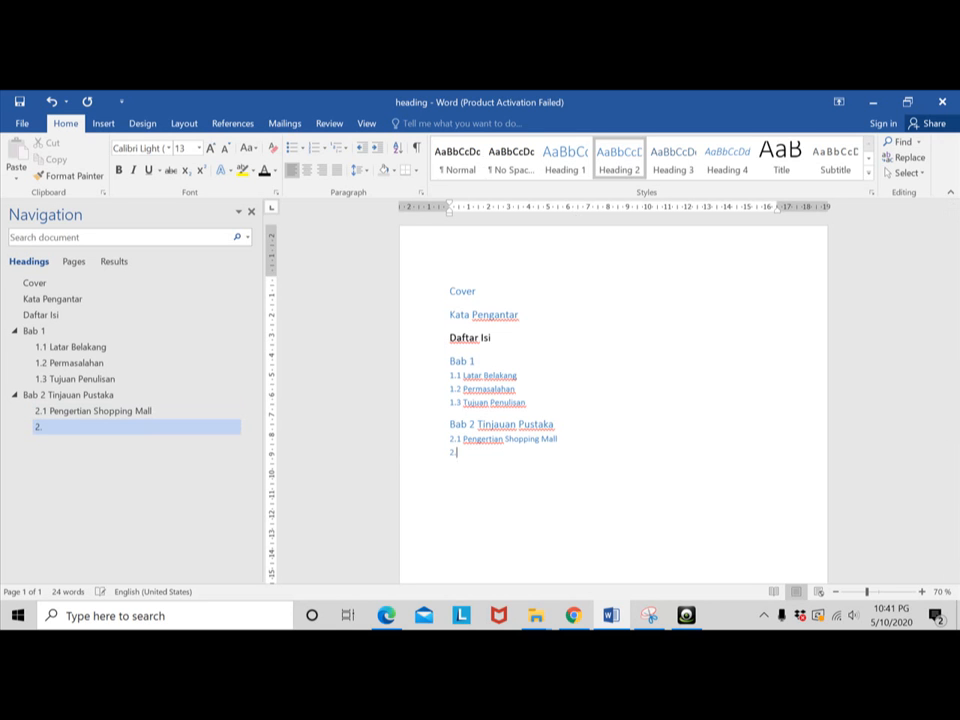
type(".2 Klasifikasi ")
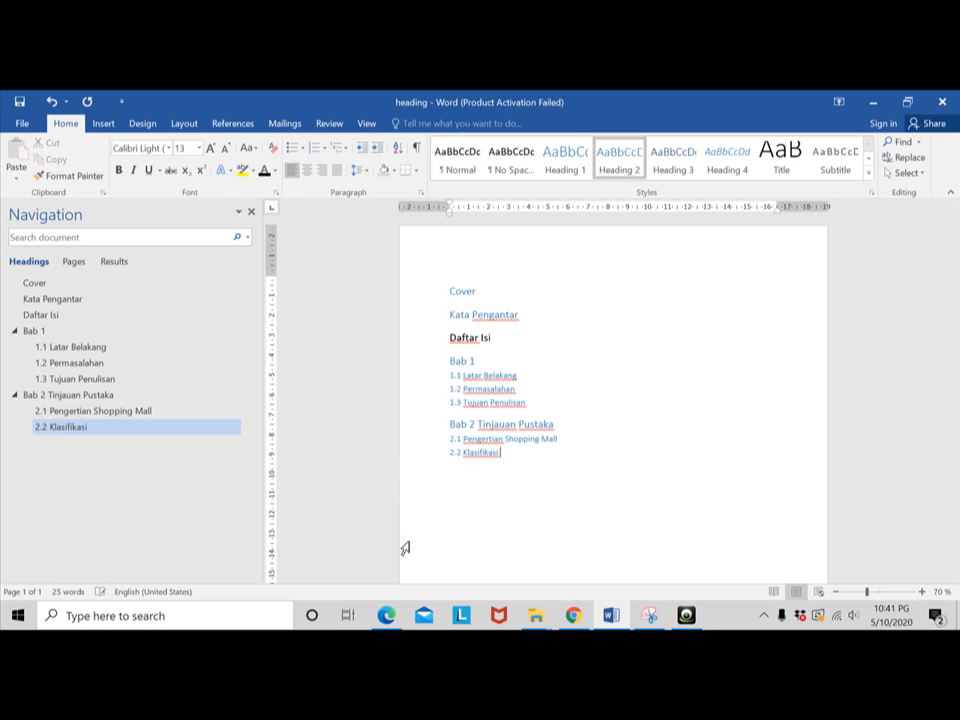
type("Shopping Mall")
key("Return")
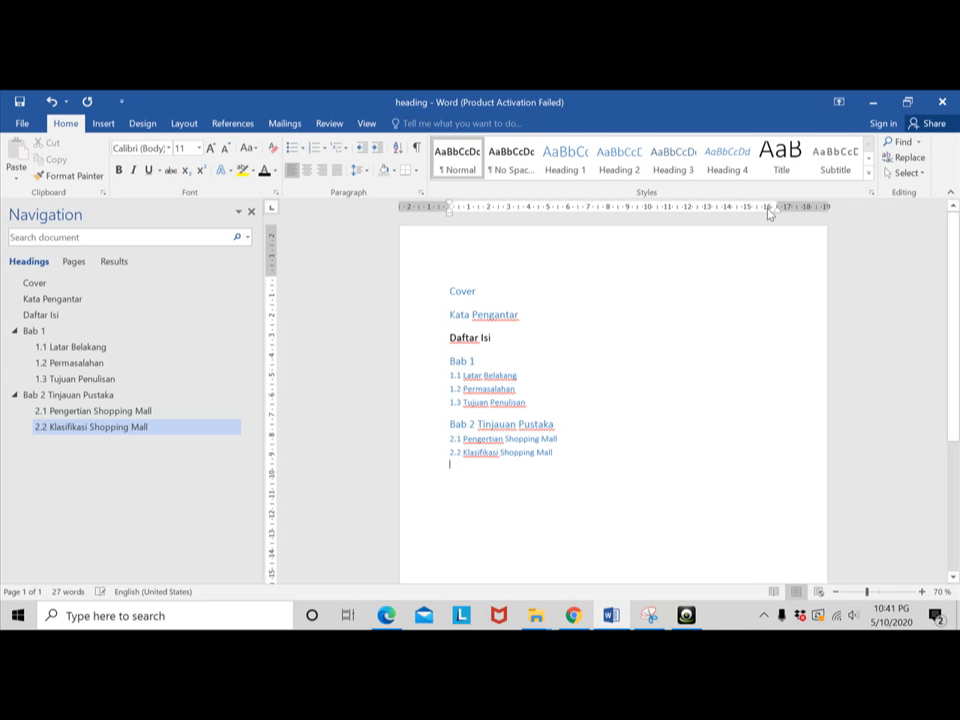
- Add the subheading "2.3 Contoh Shopping Mall" in the Heading 2 style below "2.2 Klasifikasi Shopping Mall"
left_click(619, 158)
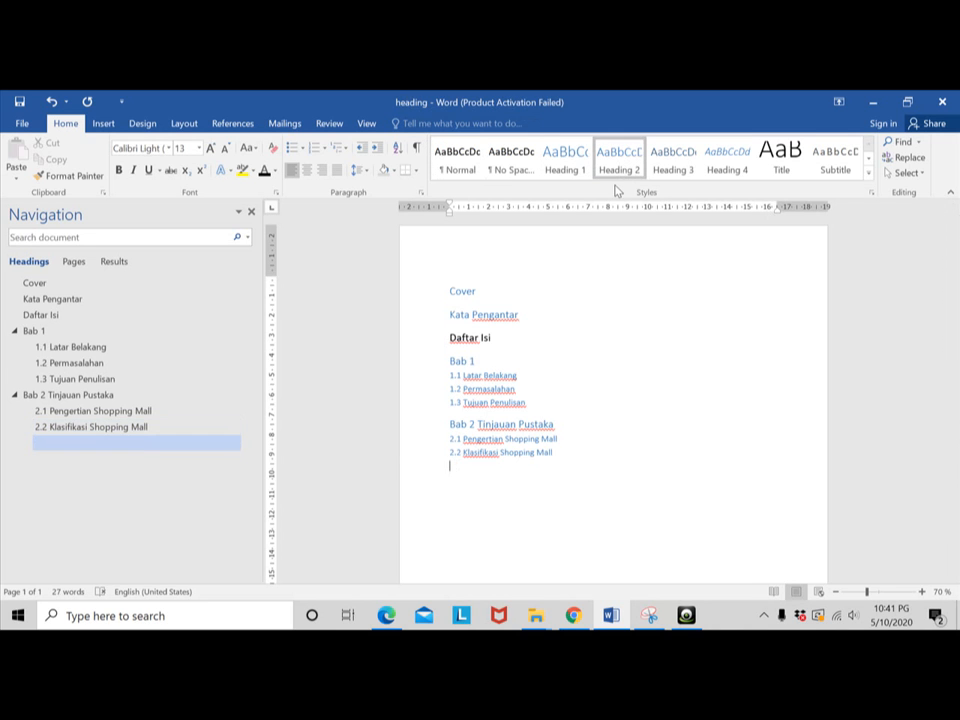
type("2.3 Contoh S")
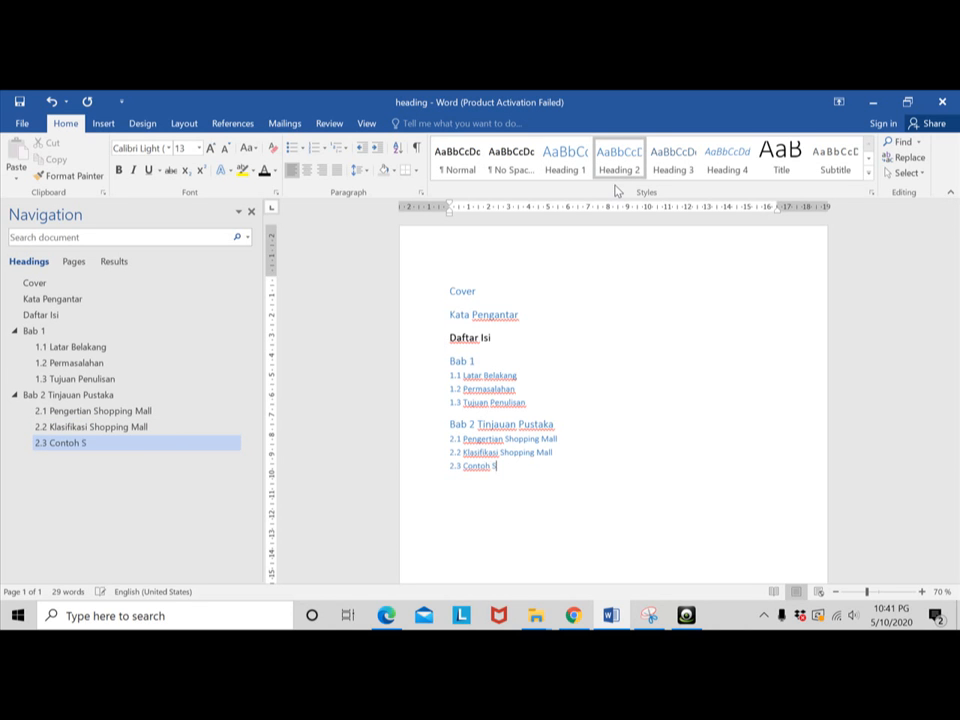
type("hopping")
type(" <a")
type("ll")
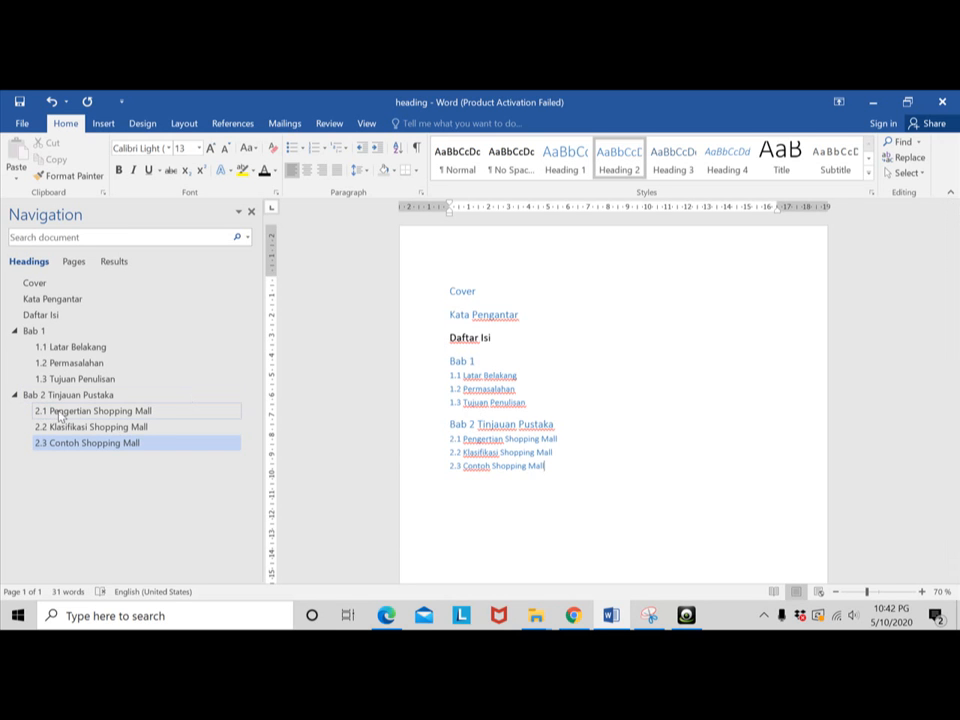
left_click(557, 467)
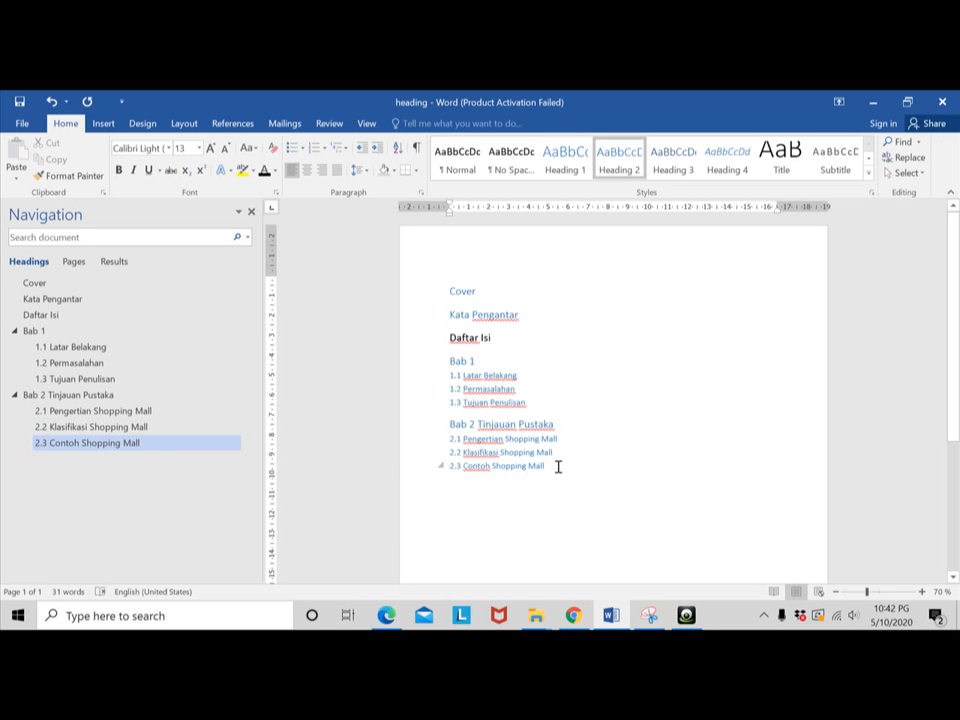
left_click(727, 158)
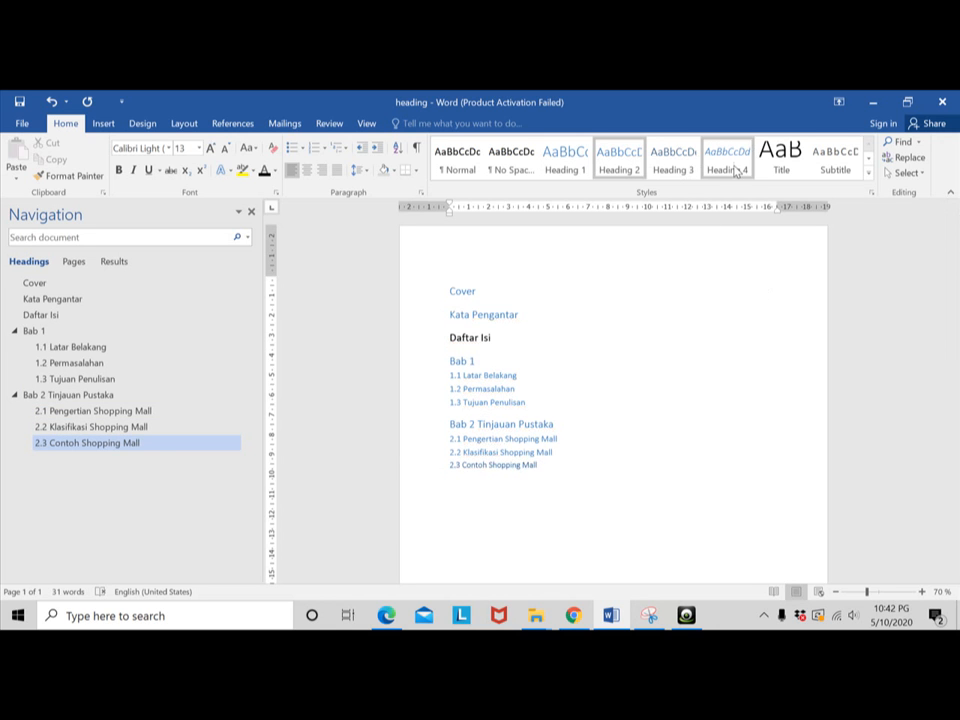
key("ctrl+z")
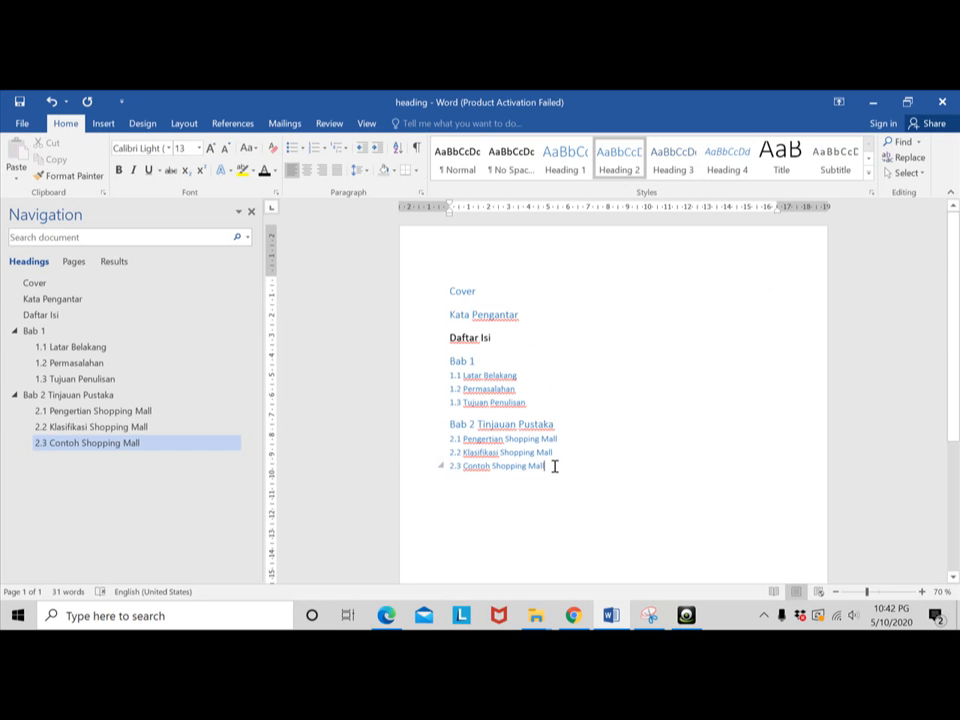
- Add the third-level heading "2.3.1 Urban" in the Heading 3 style under "2.3 Contoh Shopping Mall"
key("Return")
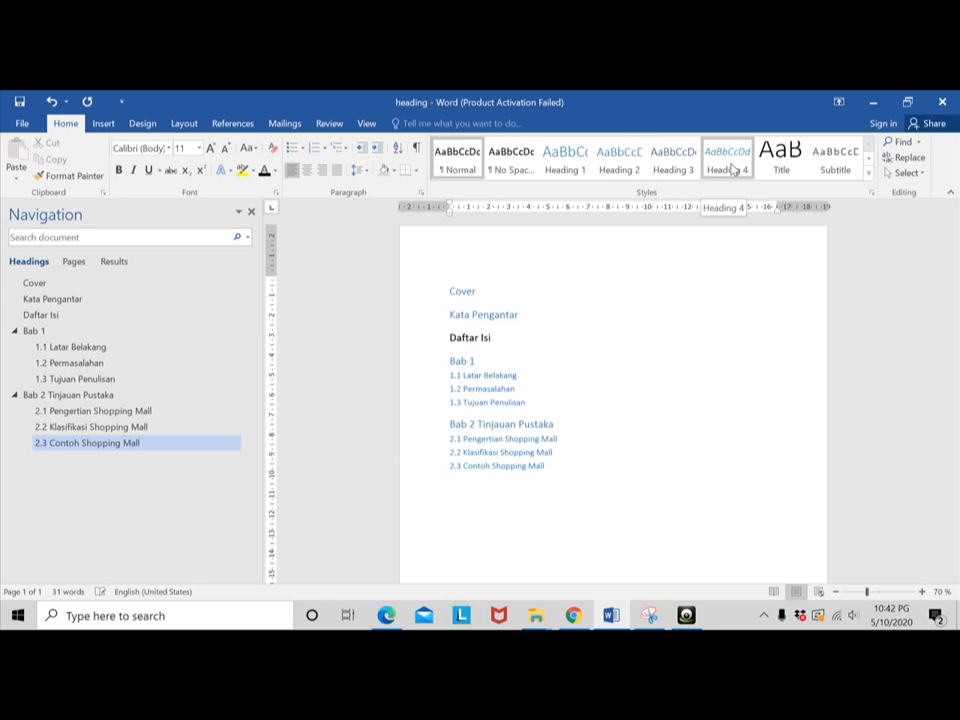
left_click(672, 162)
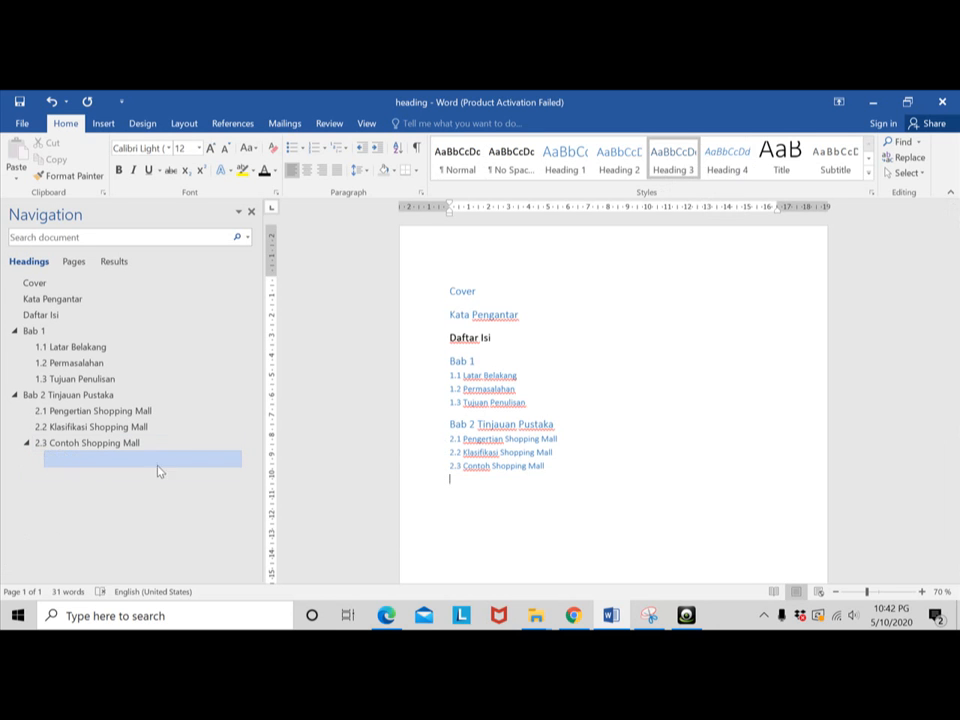
type("2.3.1 U")
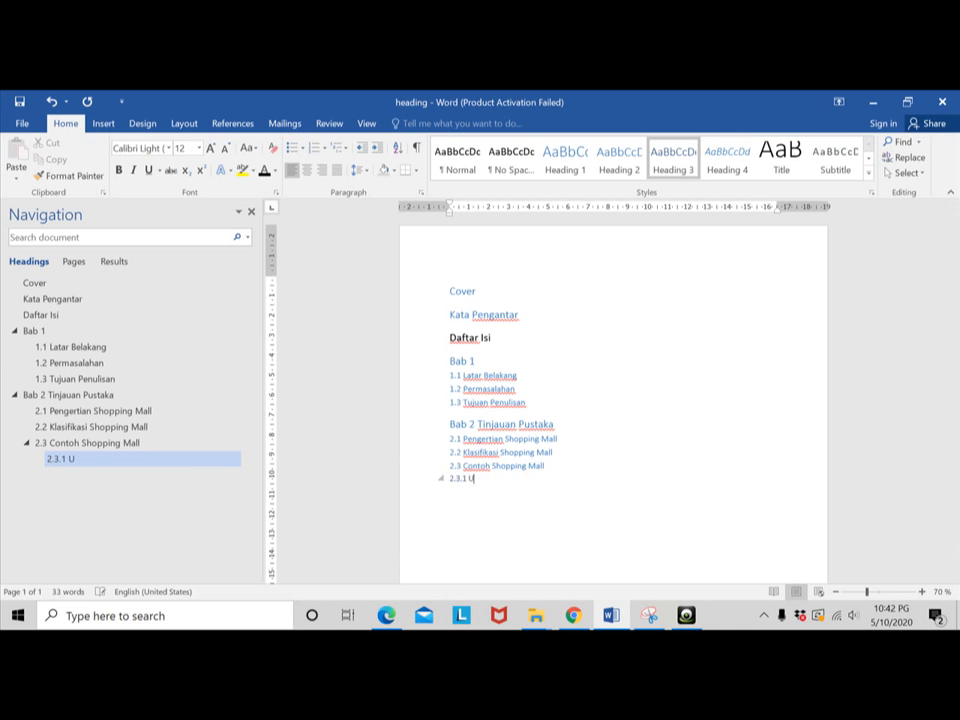
type("rban")
key("Return")
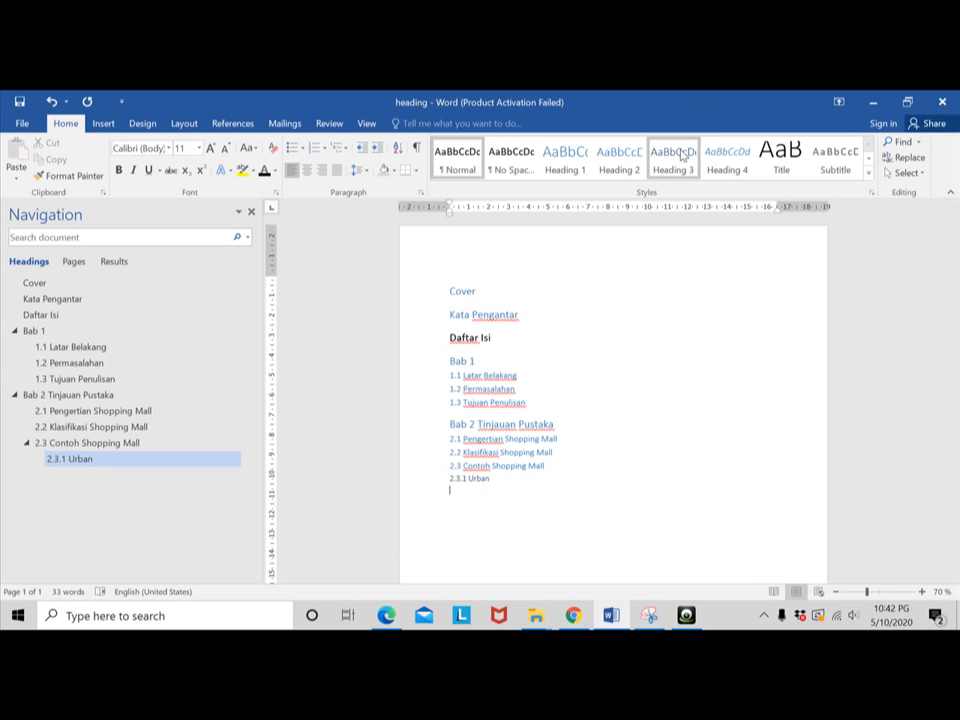
- Add the third-level heading "2.3.2 Suburban" in the Heading 3 style below "2.3.1 Urban"
left_click(680, 152)
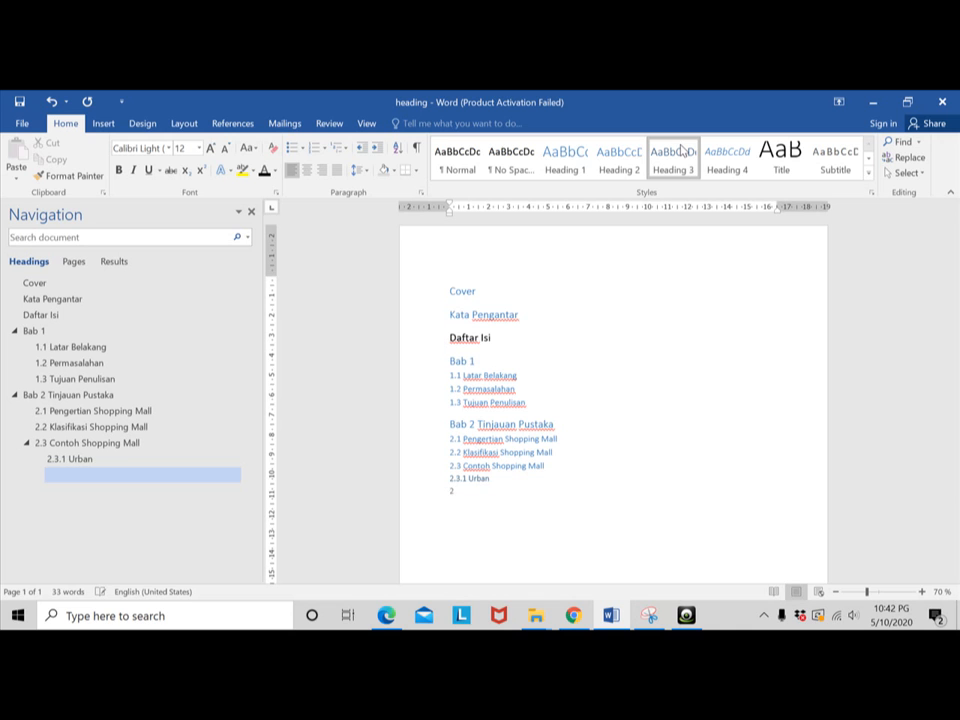
type("2.3.2 Suburban")
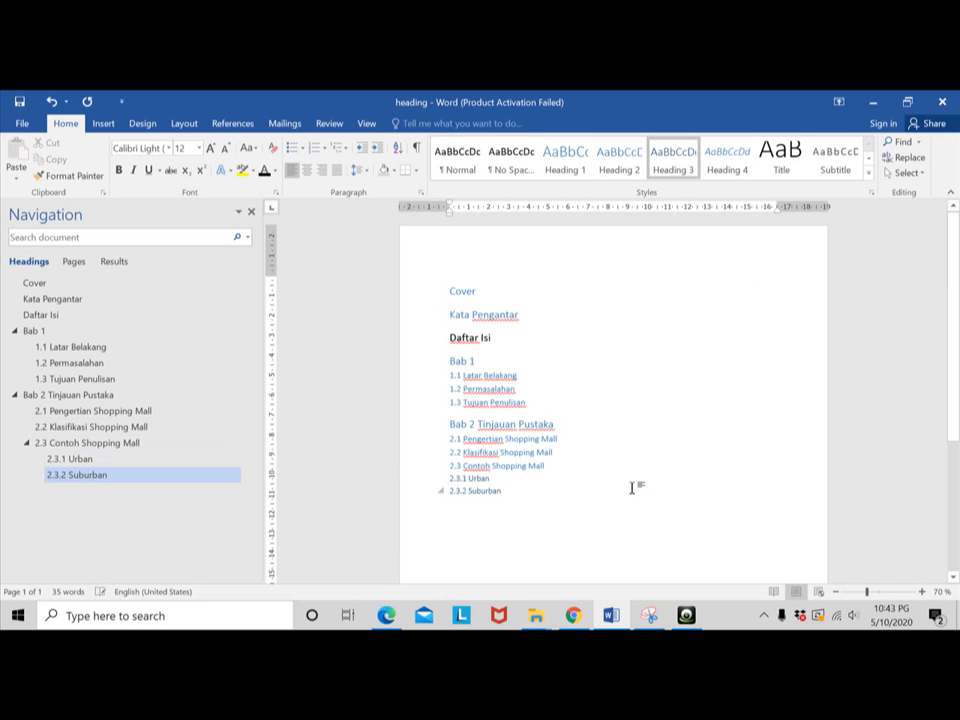
key("Return")
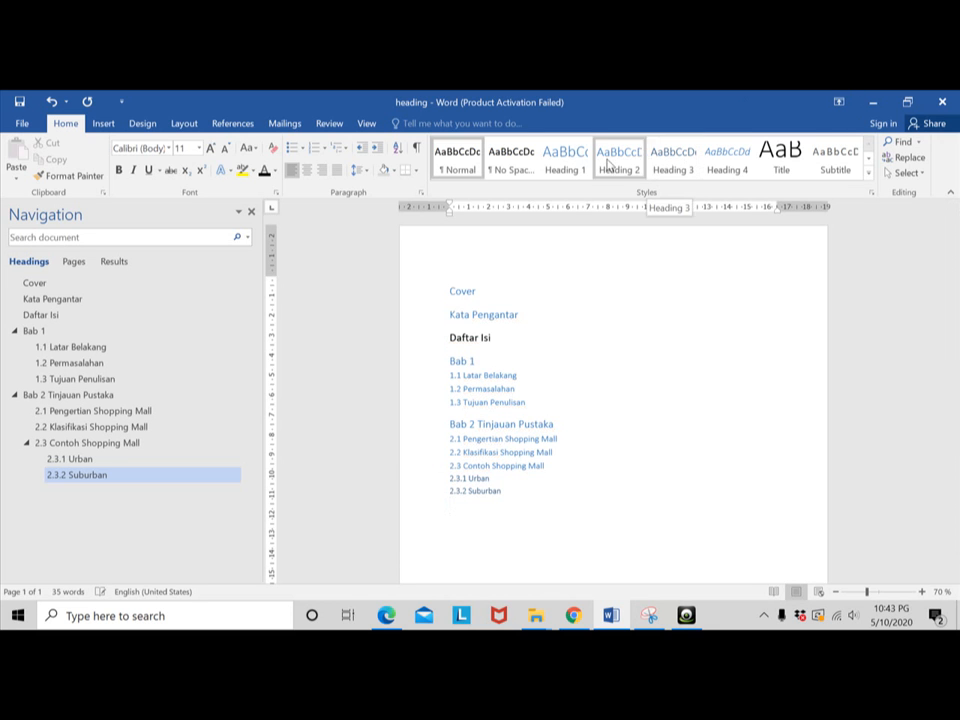
- Add the chapter heading "Bab 3 Kesimpulan" in the Heading 1 style below "2.3.2 Suburban"
left_click(565, 160)
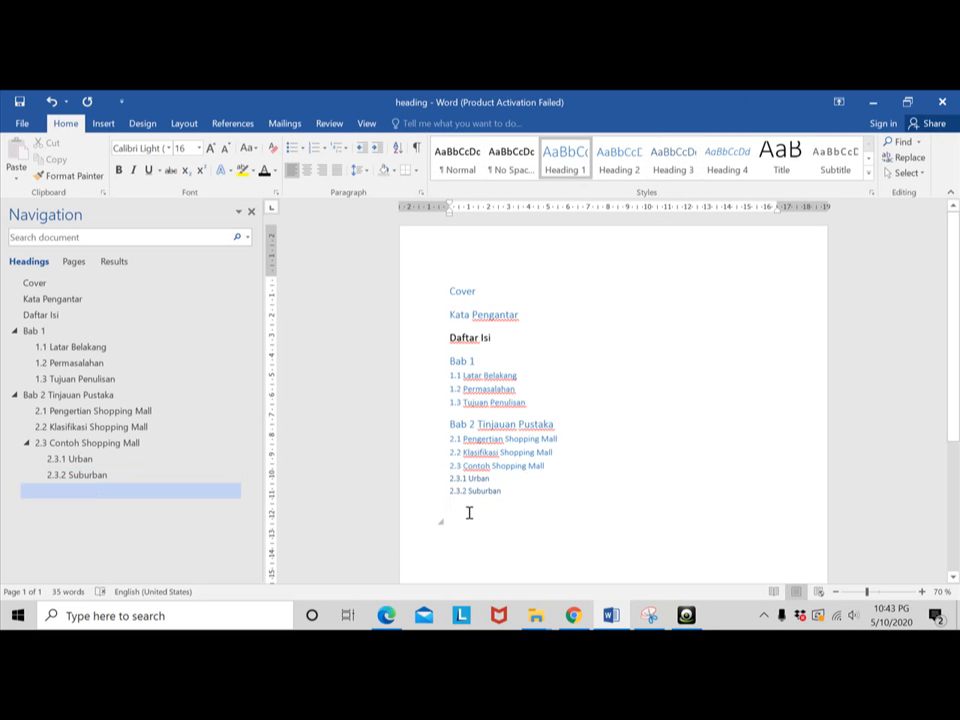
type("Bab")
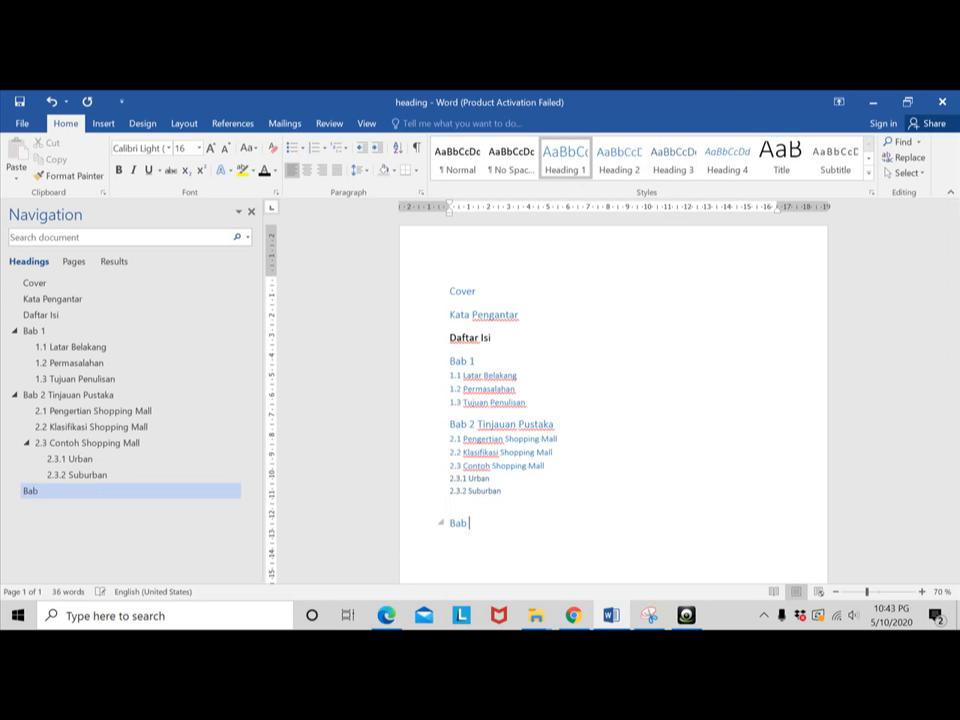
type(" 3 Kesimpulan")
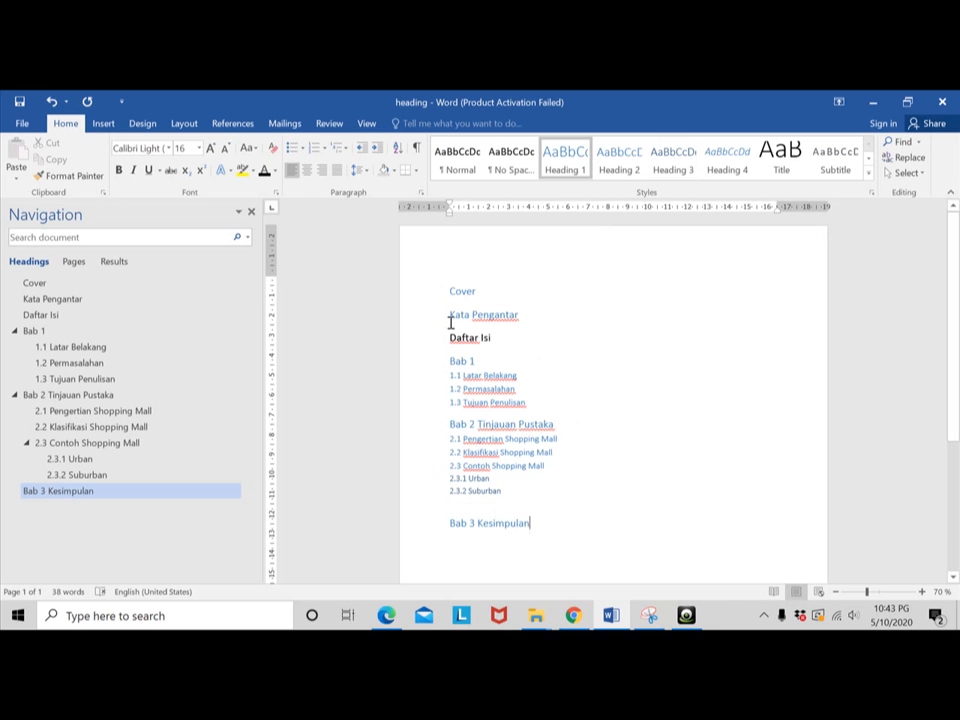
- Add the body text "ajlkjabdjbdjkwbjk" in the Normal style under the "1.1 Latar Belakang" subheading
left_click(630, 401)
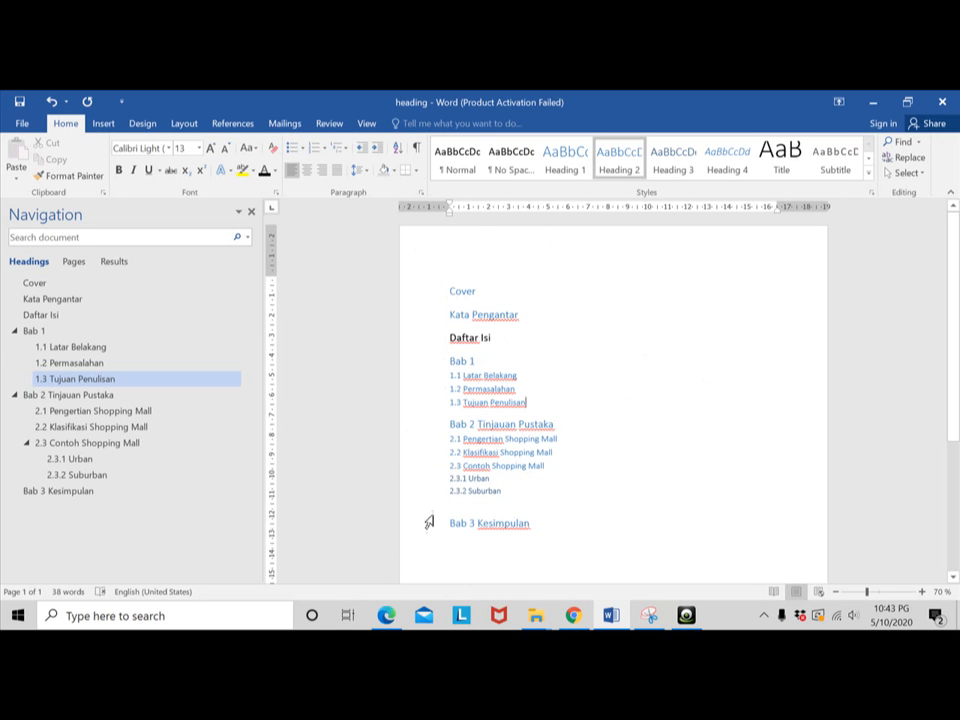
left_click(524, 379)
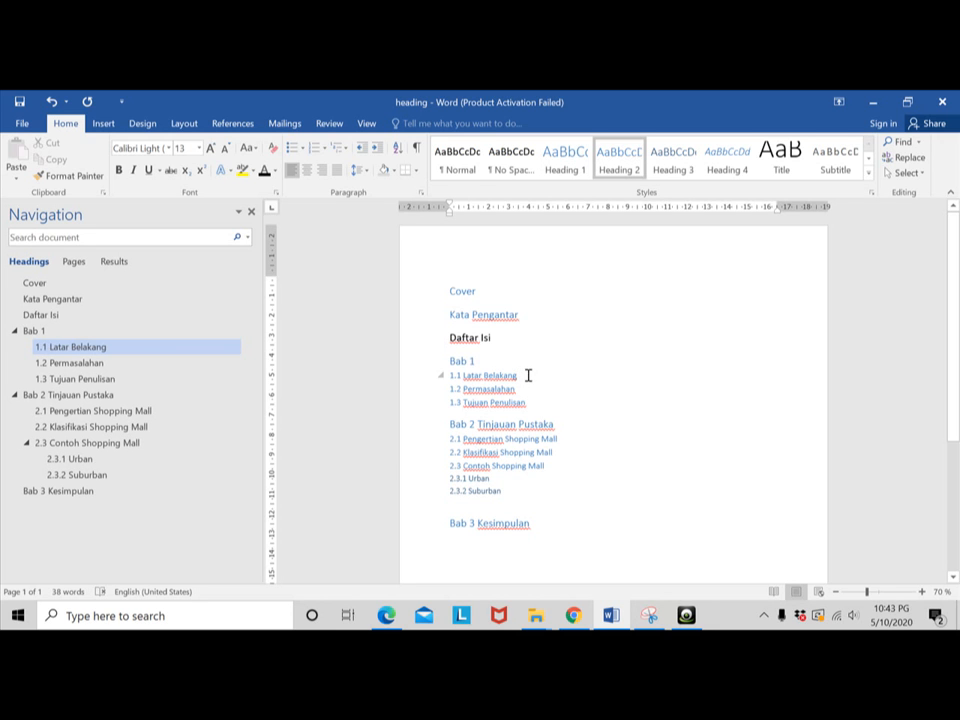
key("Return")
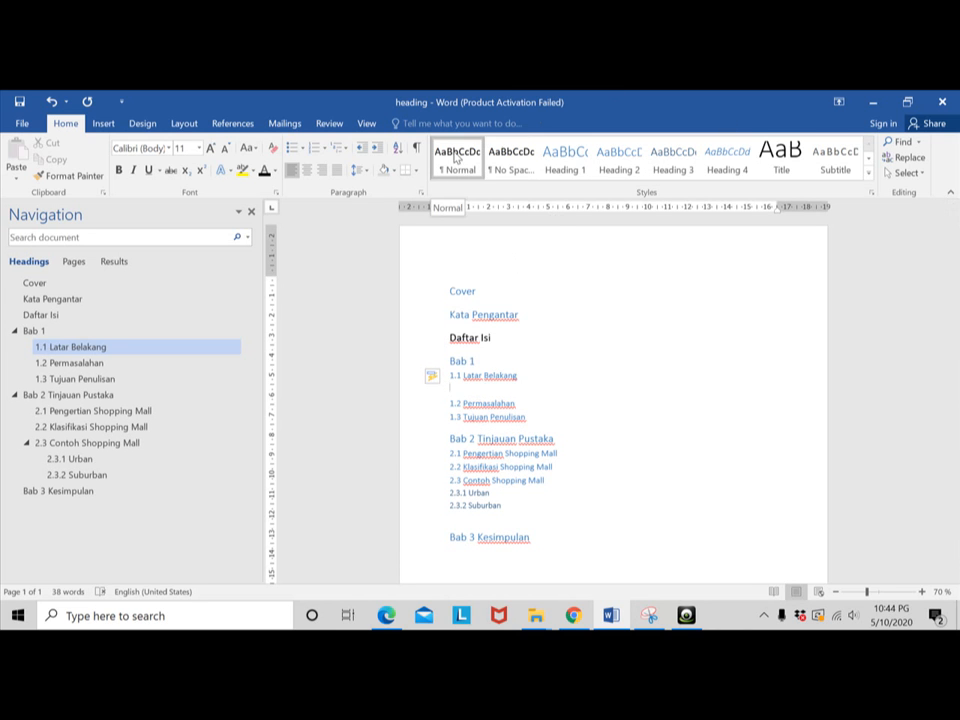
type("ajlkjabdjbdjkwbjk")
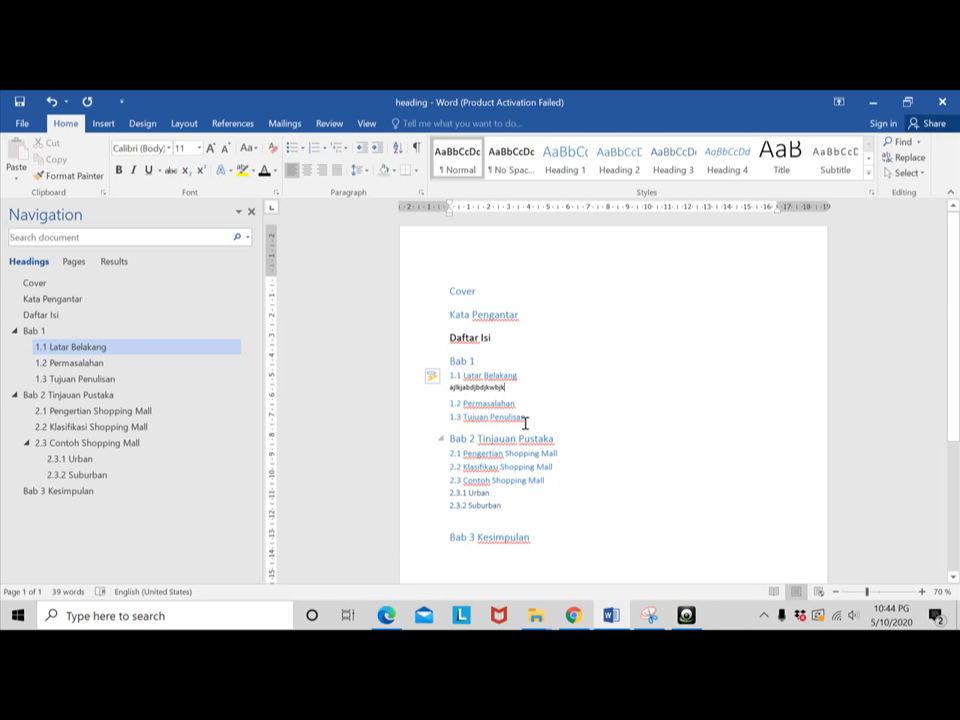
- Insert blank Normal lines below "2.2 Klasifikasi Shopping Mall" until "2.3 Contoh Shopping Mall" moves to the second page
left_click(555, 467)
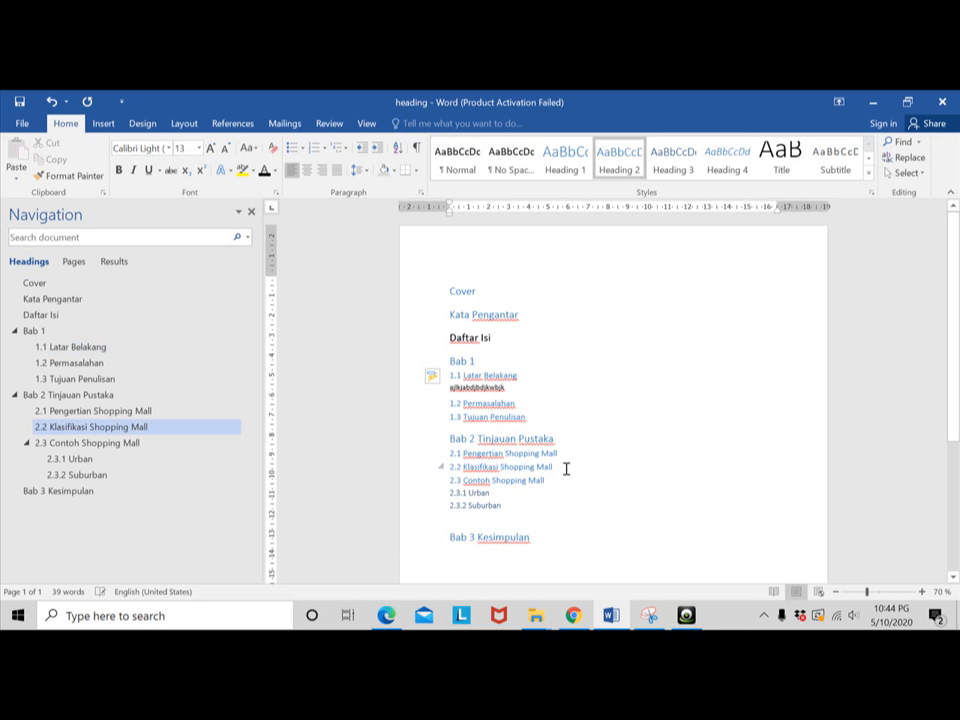
key("Return")
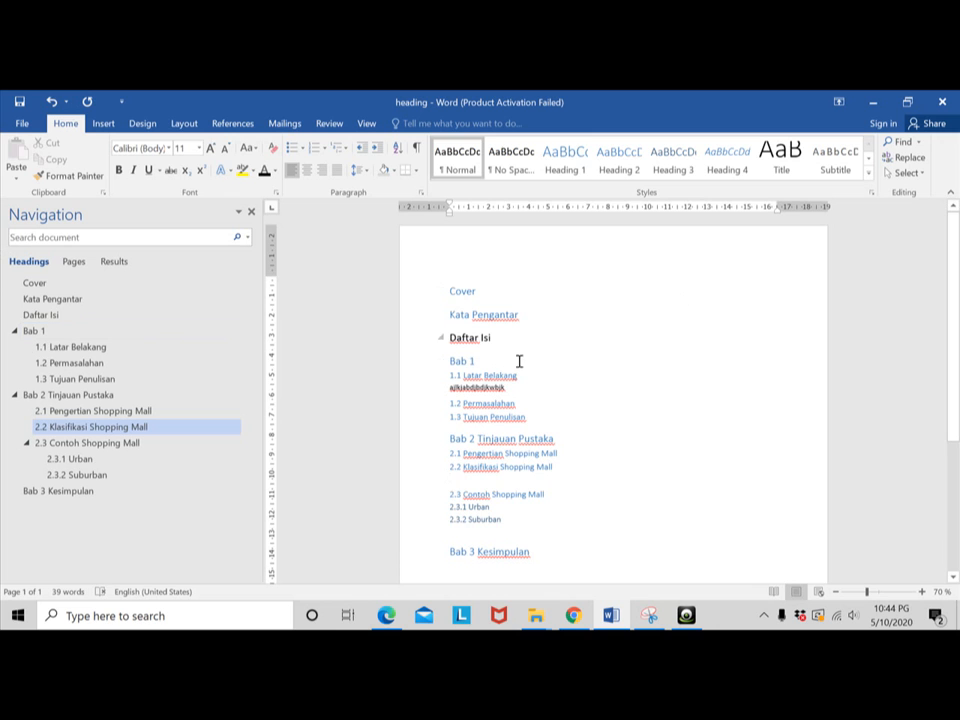
left_click(482, 362)
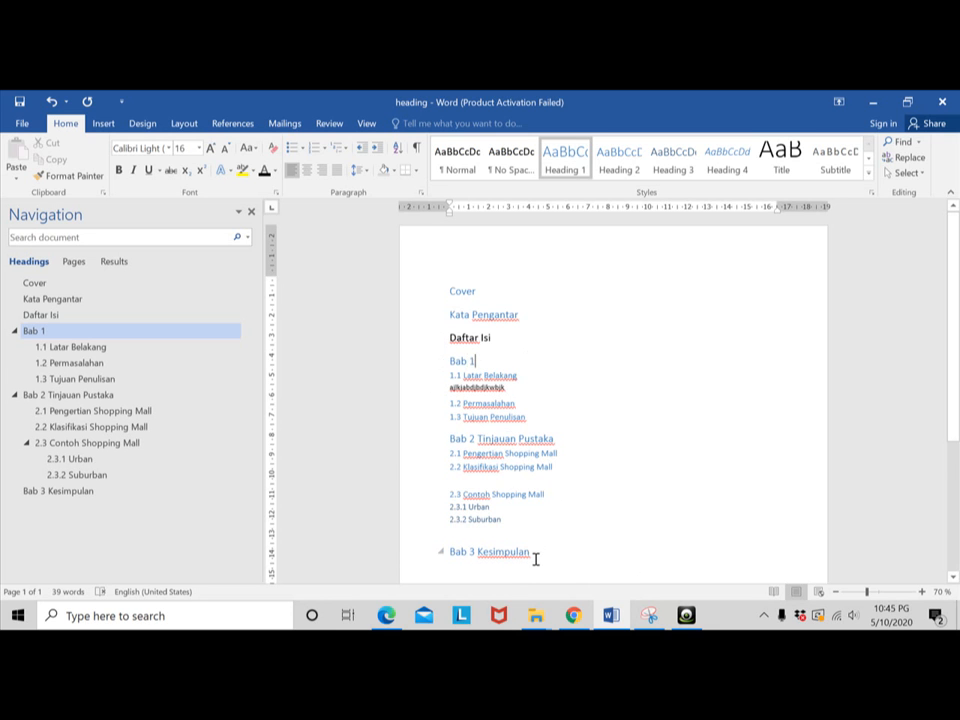
left_click(531, 482)
key("Return")
key("Return")
key("Return")
key("Return")
key("Return")
key("Return")
key("Return")
key("Return")
key("Return")
key("Return")
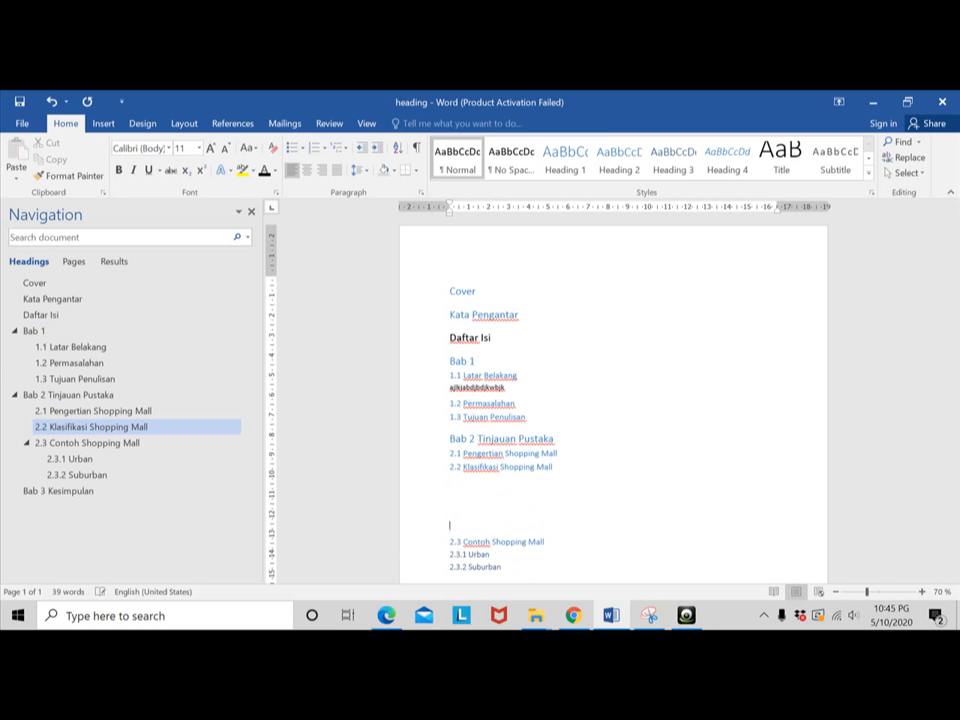
key("Return")
key("Return")
key("Return")
key("Return")
key("Return")
key("Return")
key("Return")
key("Return")
key("Return")
key("Return")
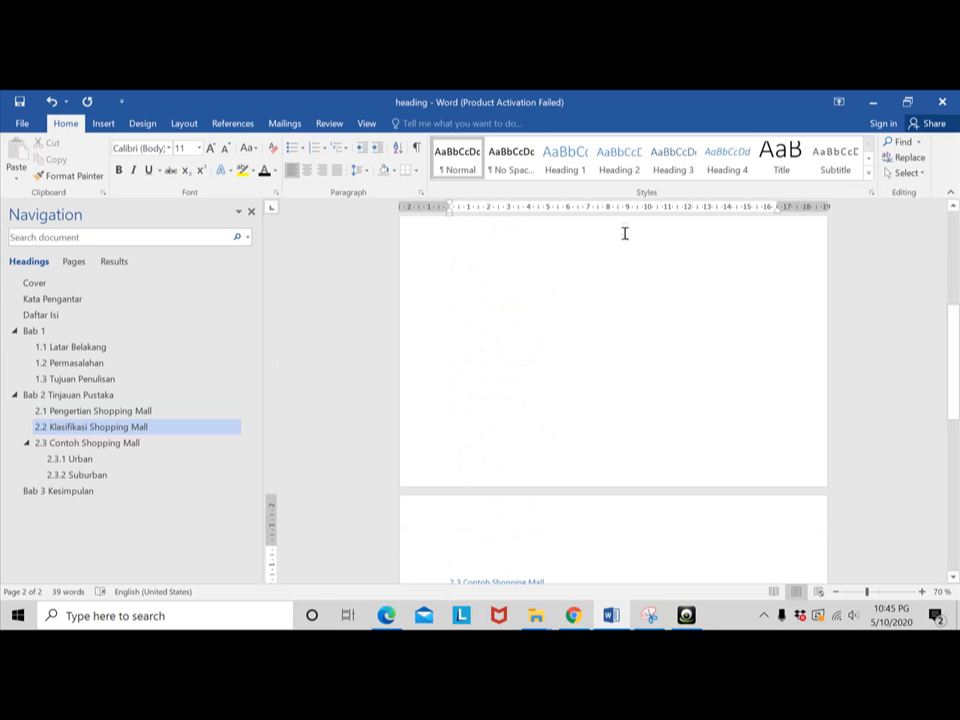
- Write the body sentence "Kesimpulan dari penelitian ini sesuai dengan tinjauan pustaka yang diungkapkan oleh" under the "Bab 3 Kesimpulan" heading
scroll(587, 360, "up", 5)
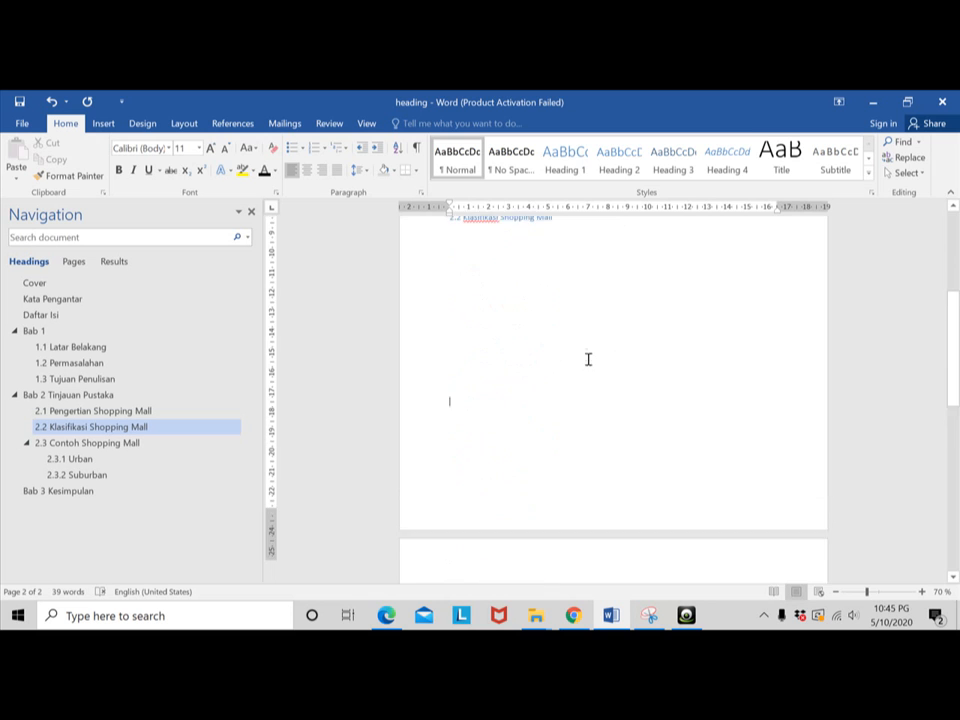
left_click(465, 413)
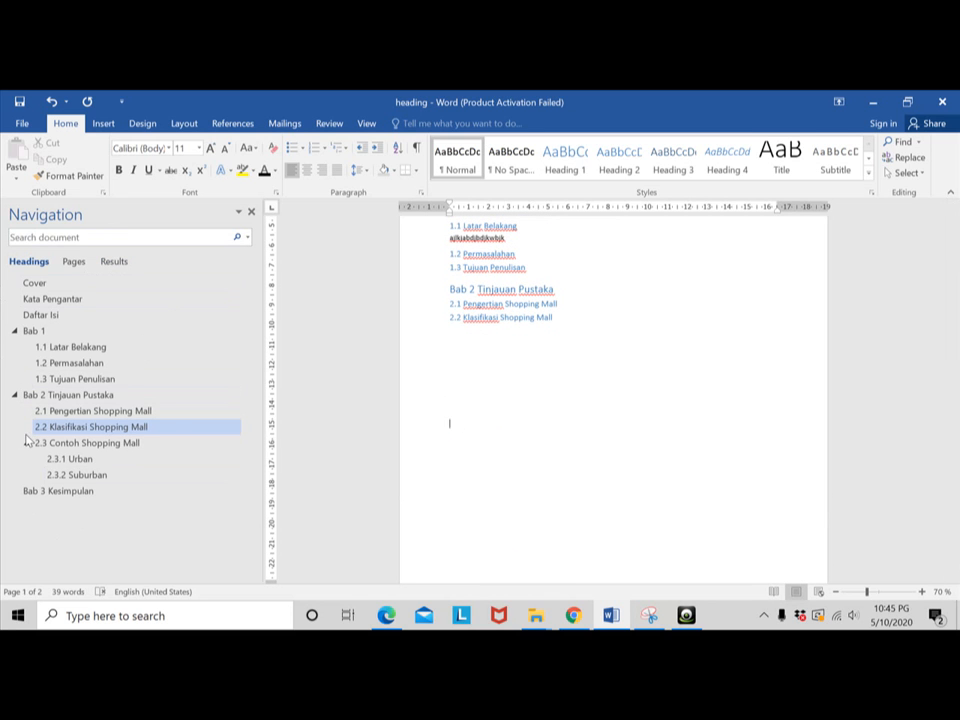
scroll(504, 342, "up", 1)
scroll(505, 343, "up", 1)
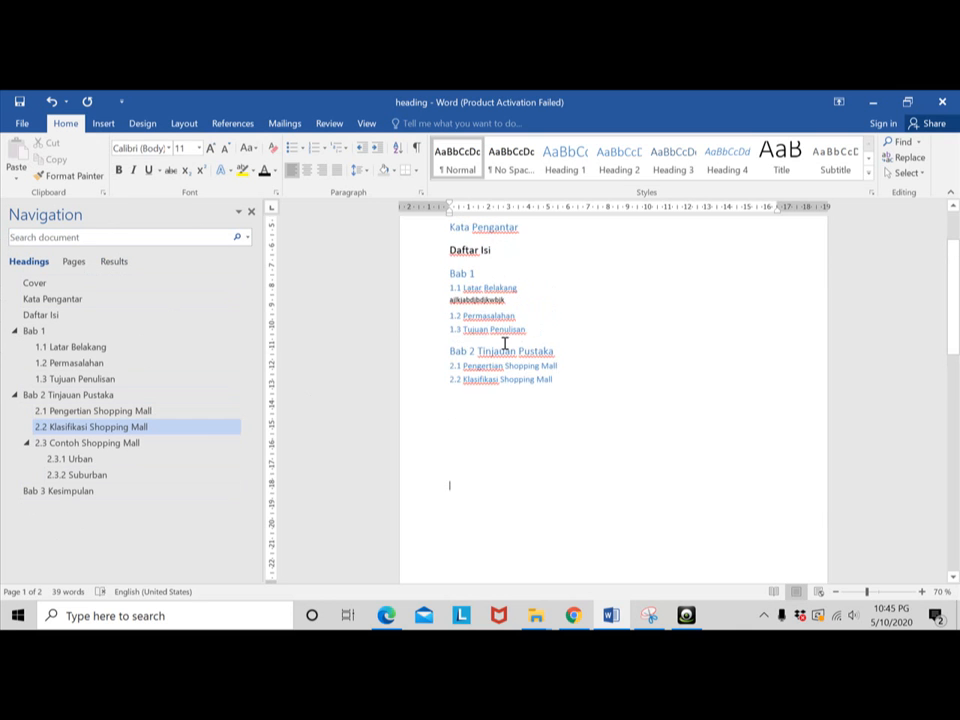
scroll(506, 386, "down", 6)
left_click(547, 477)
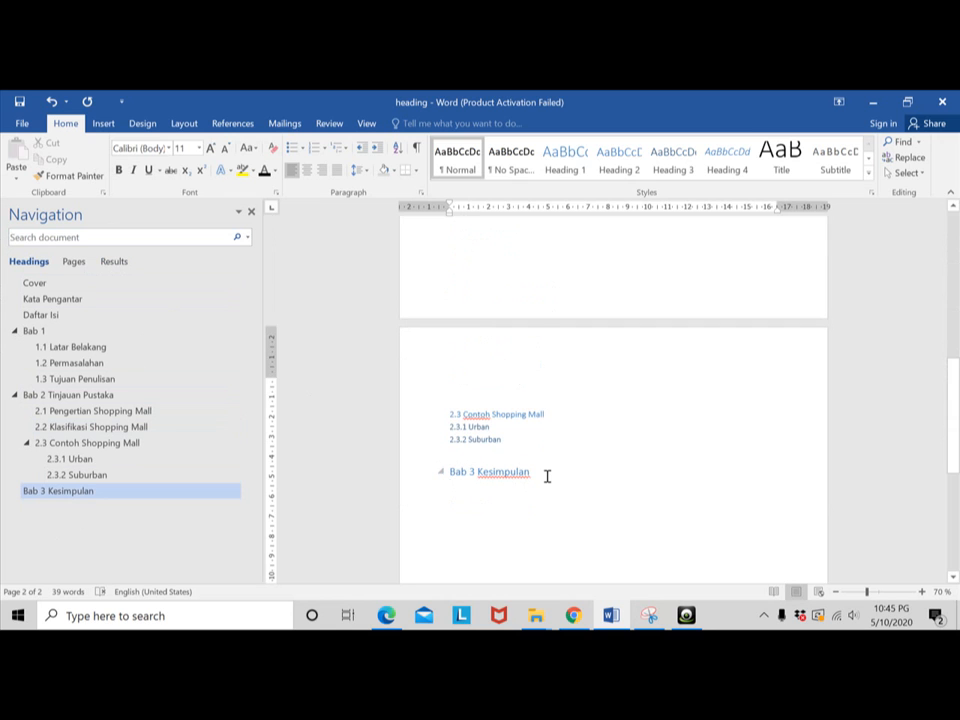
key("Return")
type("kesimpulan dari penelitian ini adalah sesuai")
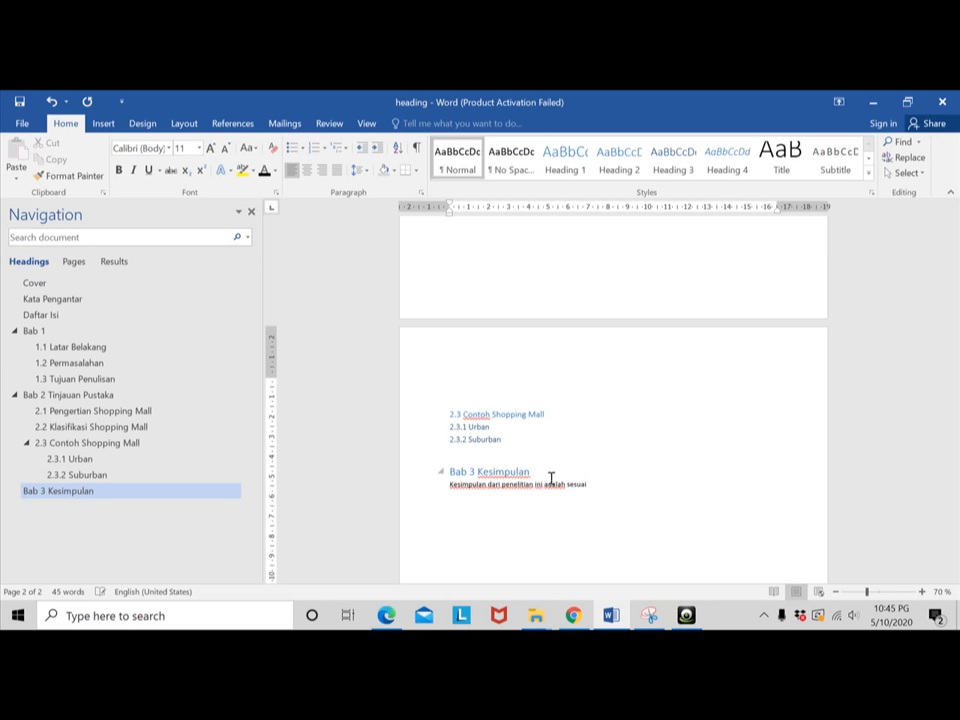
key("BackSpace")
key("BackSpace")
key("BackSpace")
key("BackSpace")
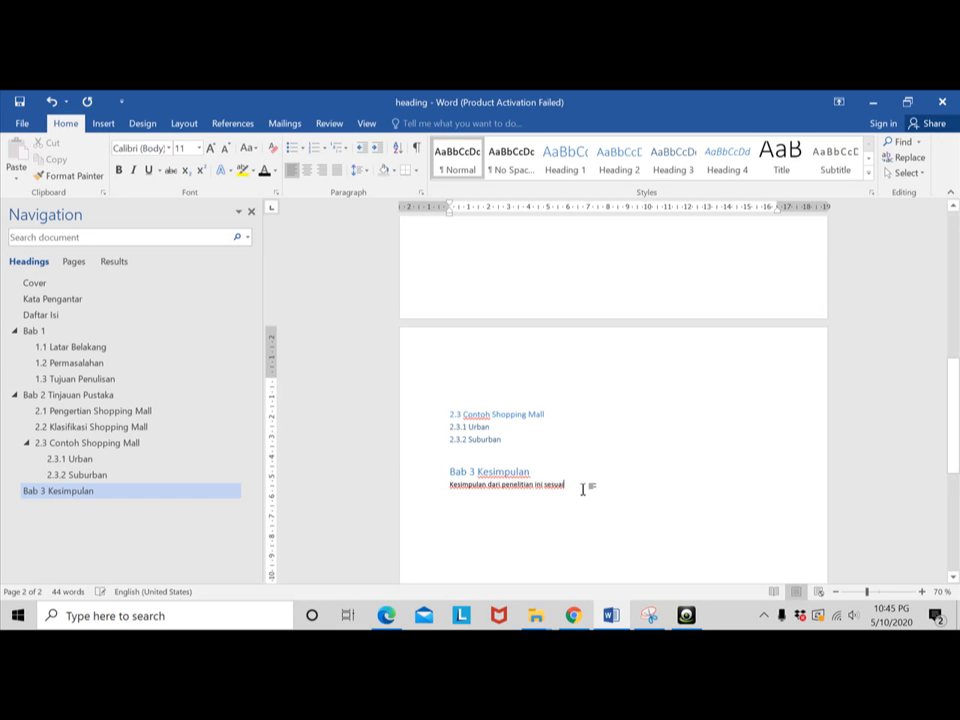
type("de")
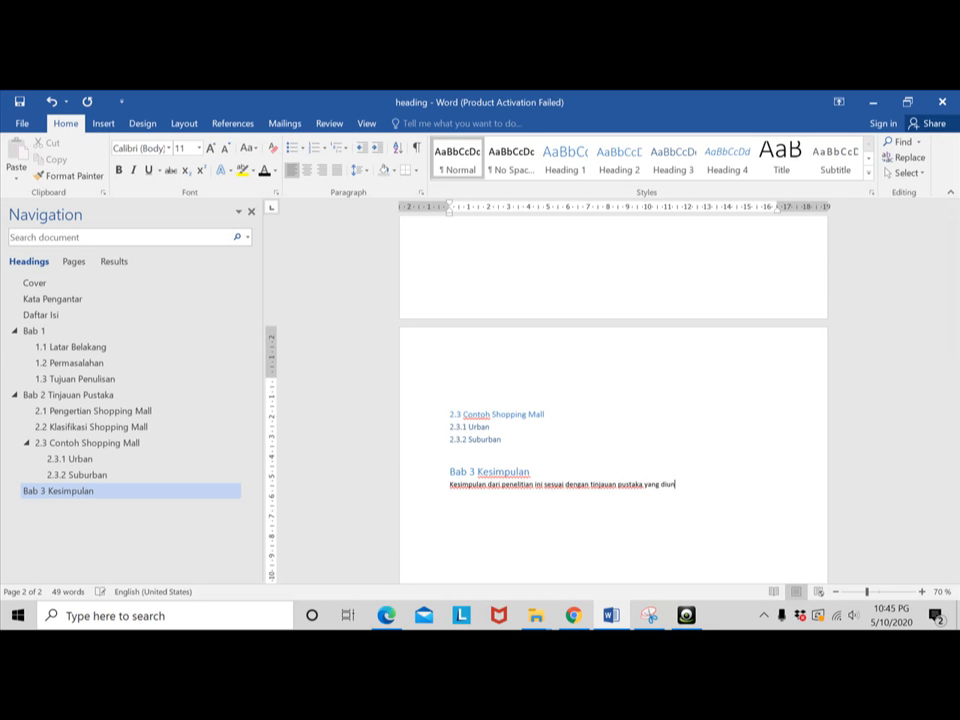
type("oleh")
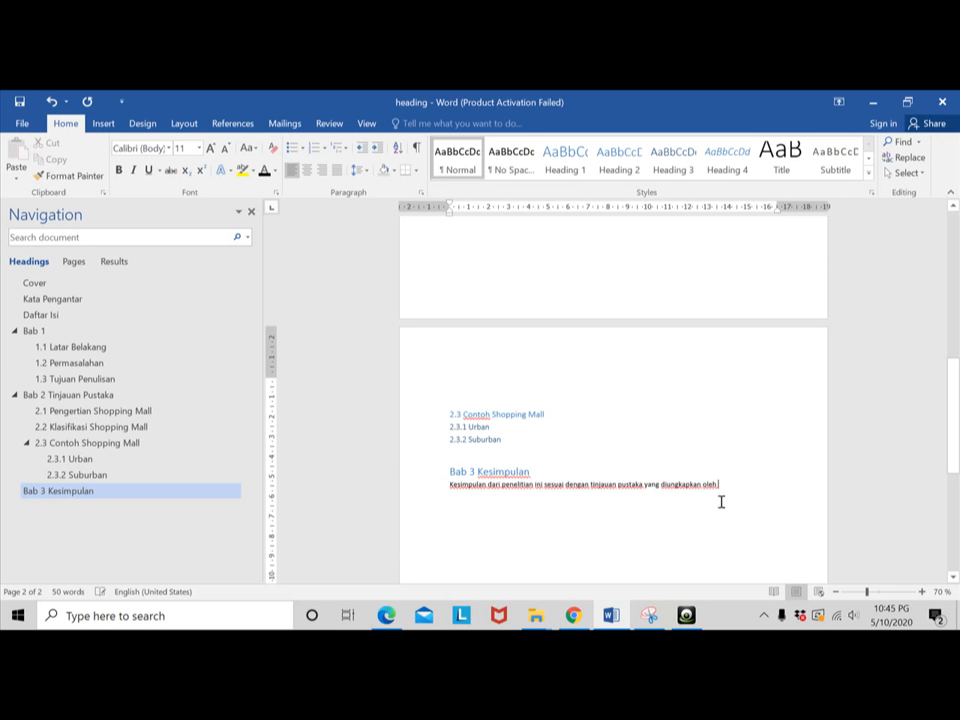
- Review the second page and use the heading outline to go to "2.2 Klasifikasi Shopping Mall"
scroll(750, 495, "up", 2)
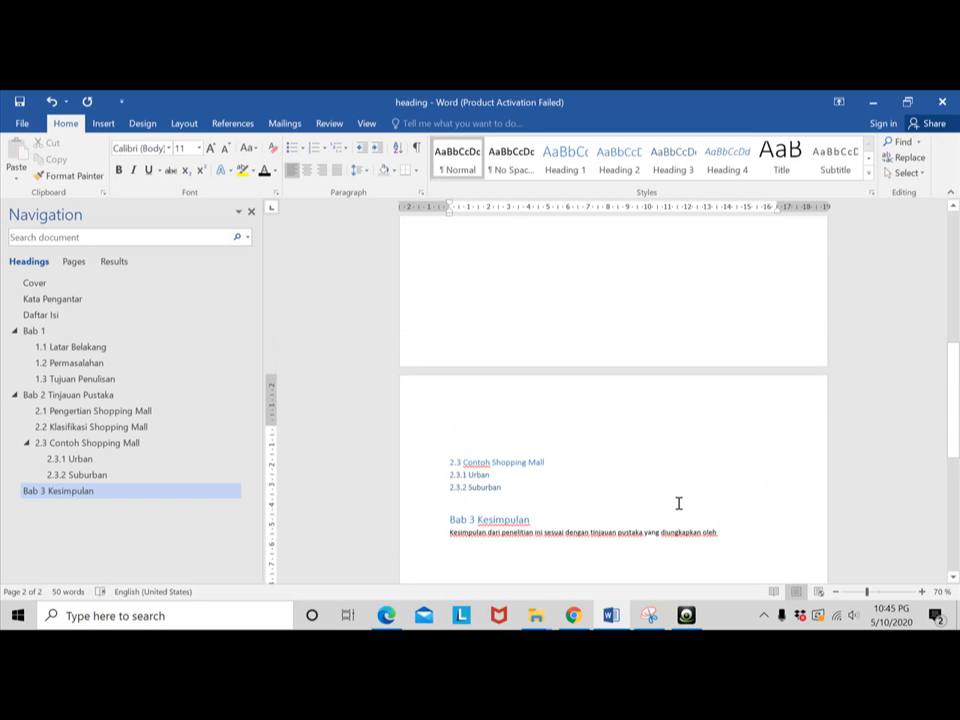
scroll(677, 484, "up", 1)
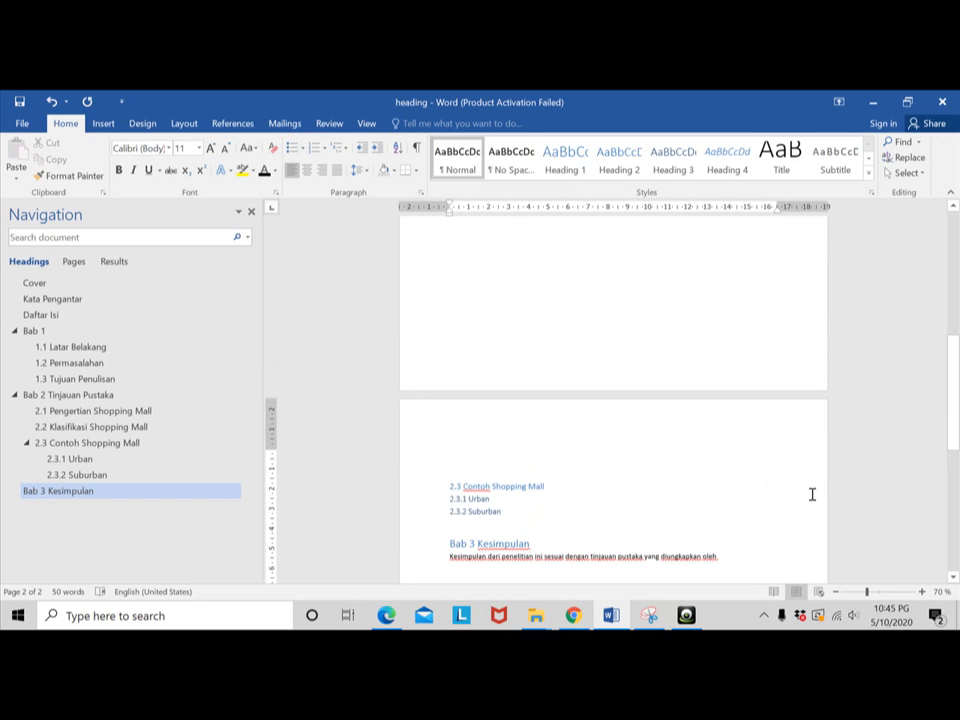
scroll(731, 456, "down", 1)
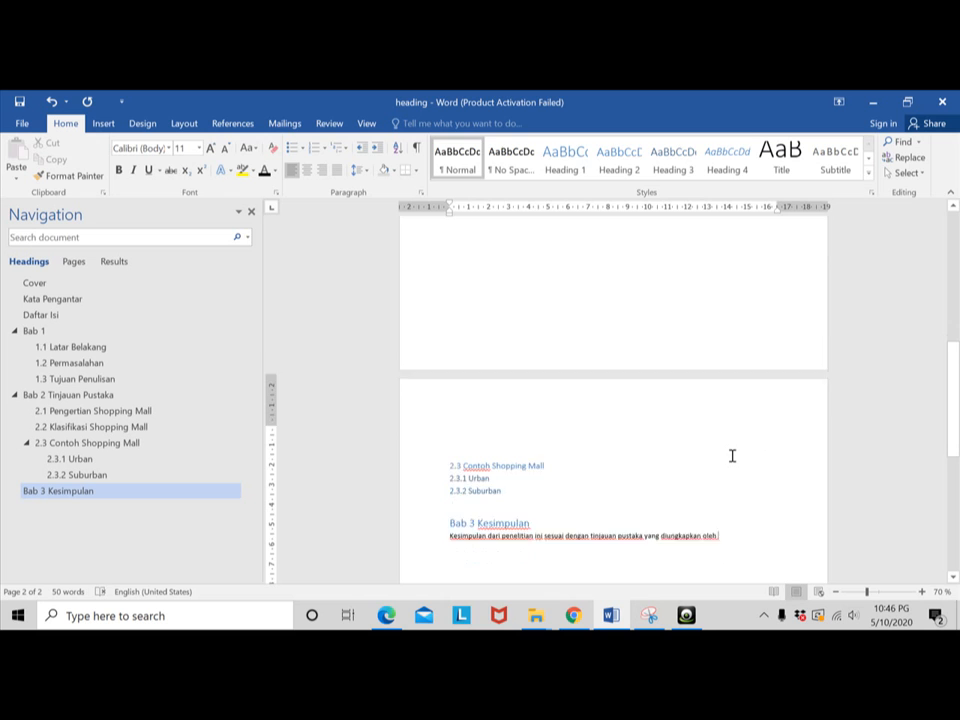
scroll(732, 456, "down", 1)
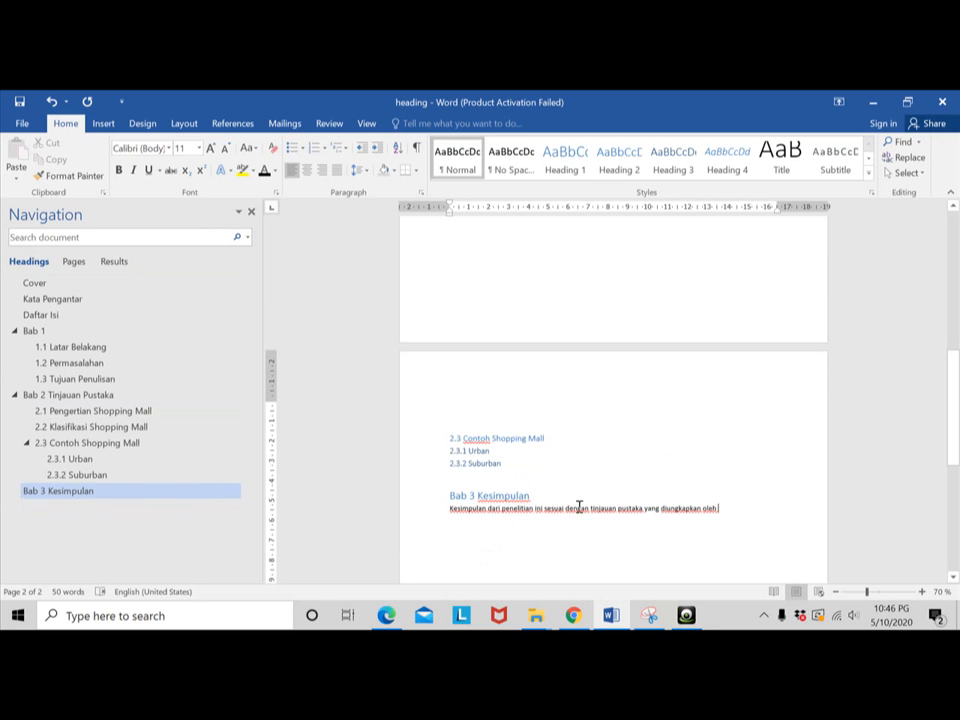
left_click(88, 427)
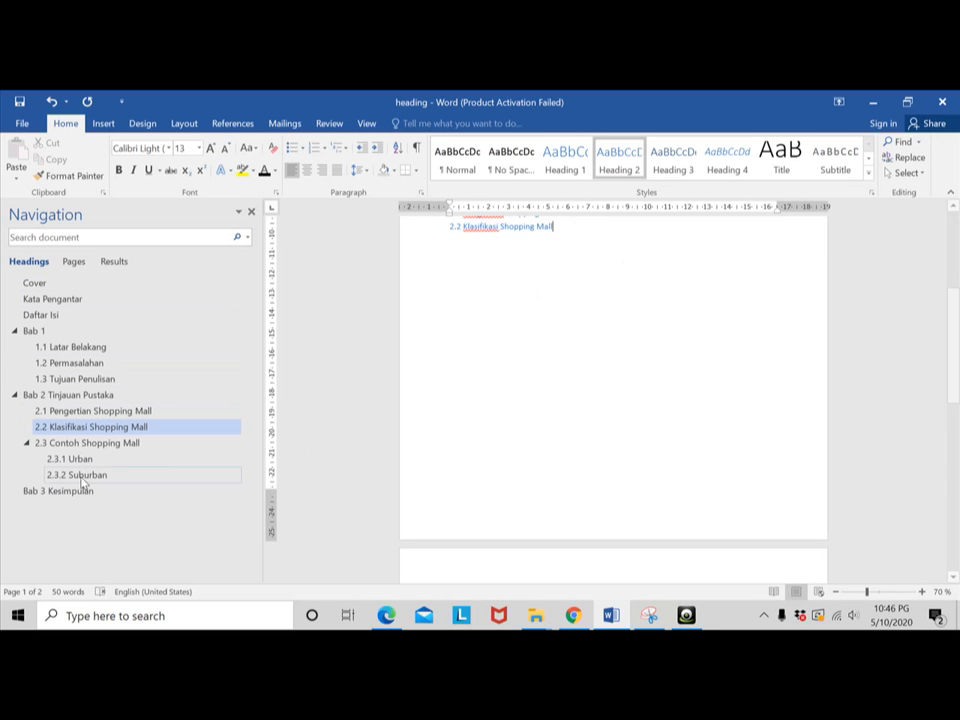
scroll(643, 321, "down", 1)
scroll(643, 321, "down", 3)
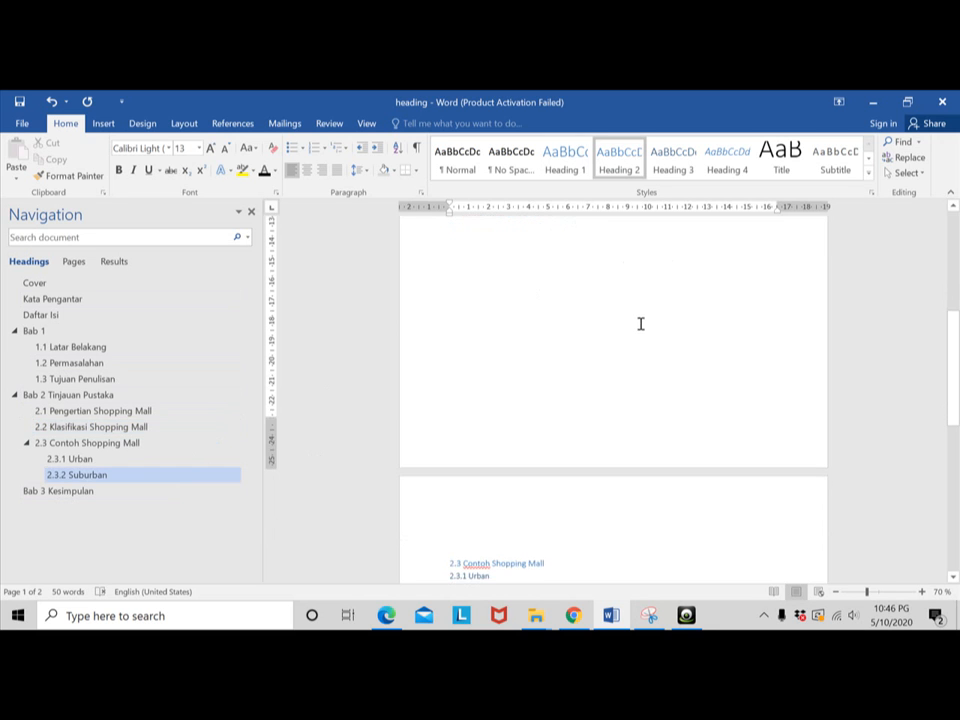
- Go to the "Bab 3 Kesimpulan" section through the heading outline and append "Bapak A" to its sentence
scroll(640, 323, "up", 2)
left_click(71, 499)
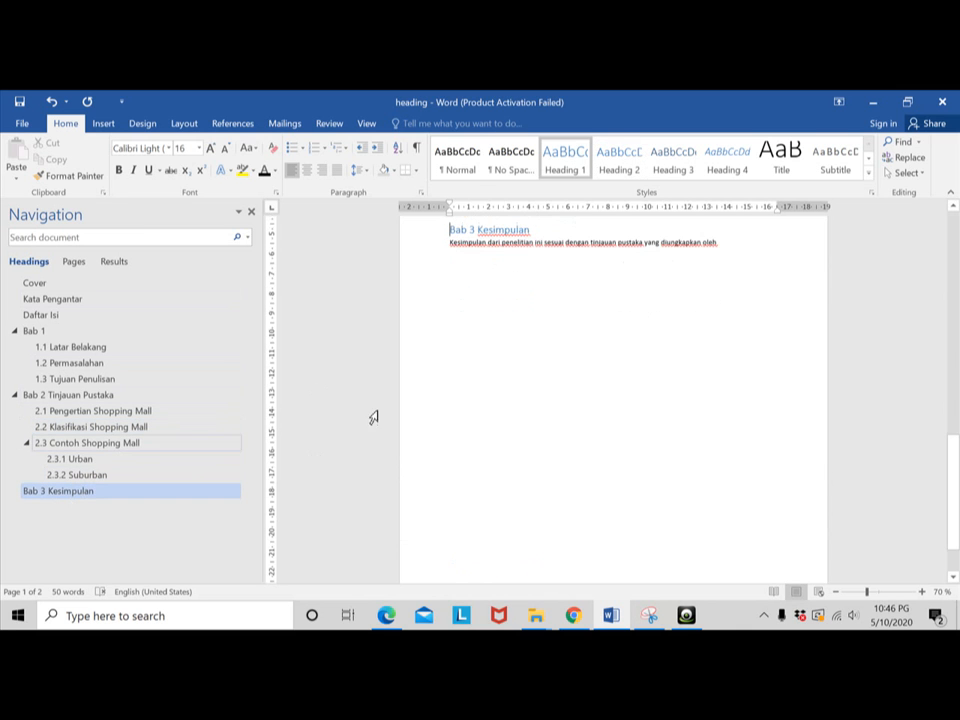
left_click(733, 244)
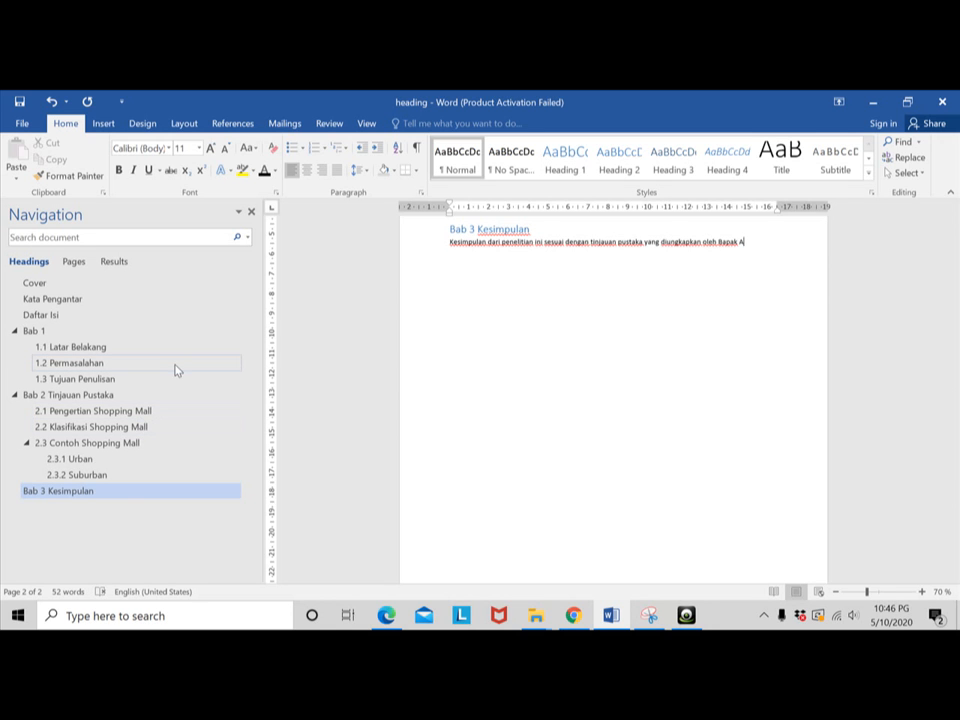
- Jump between Bab 3, 2.3.1 Urban, 2.3 Contoh Shopping Mall, Bab 2 and 1.1 Latar Belakang through the heading outline
left_click(60, 492)
left_click(70, 458)
left_click(80, 442)
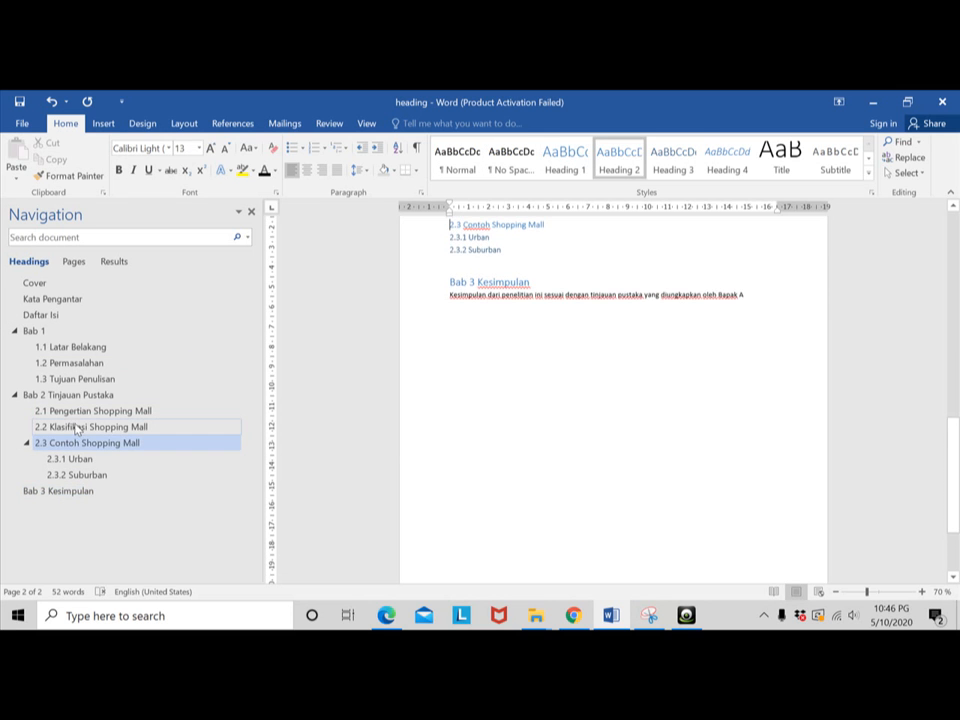
left_click(71, 492)
left_click(72, 396)
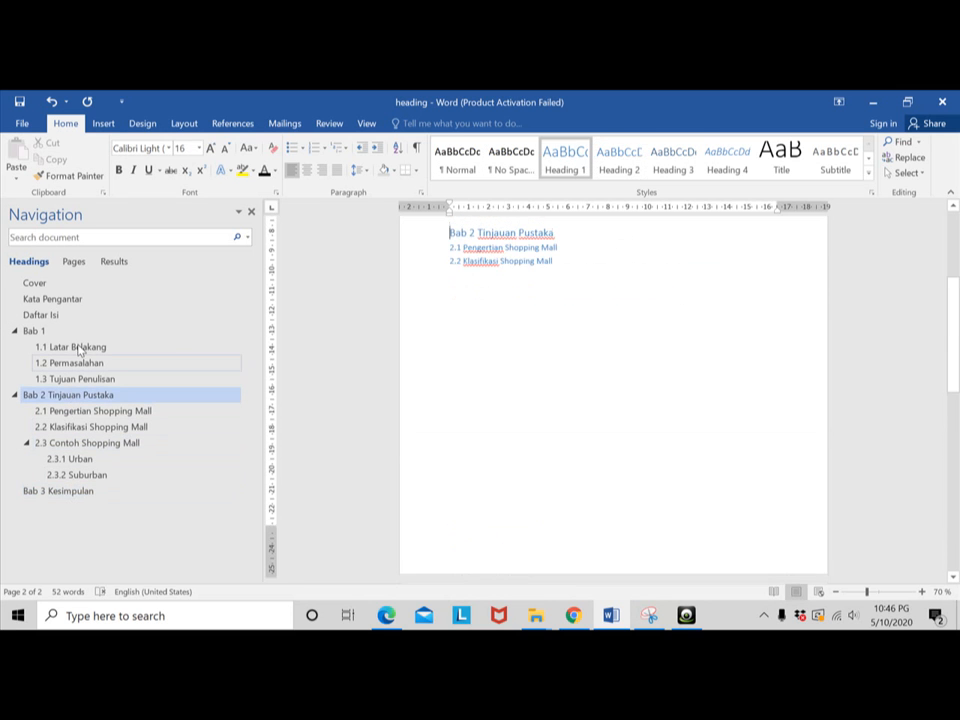
left_click(75, 347)
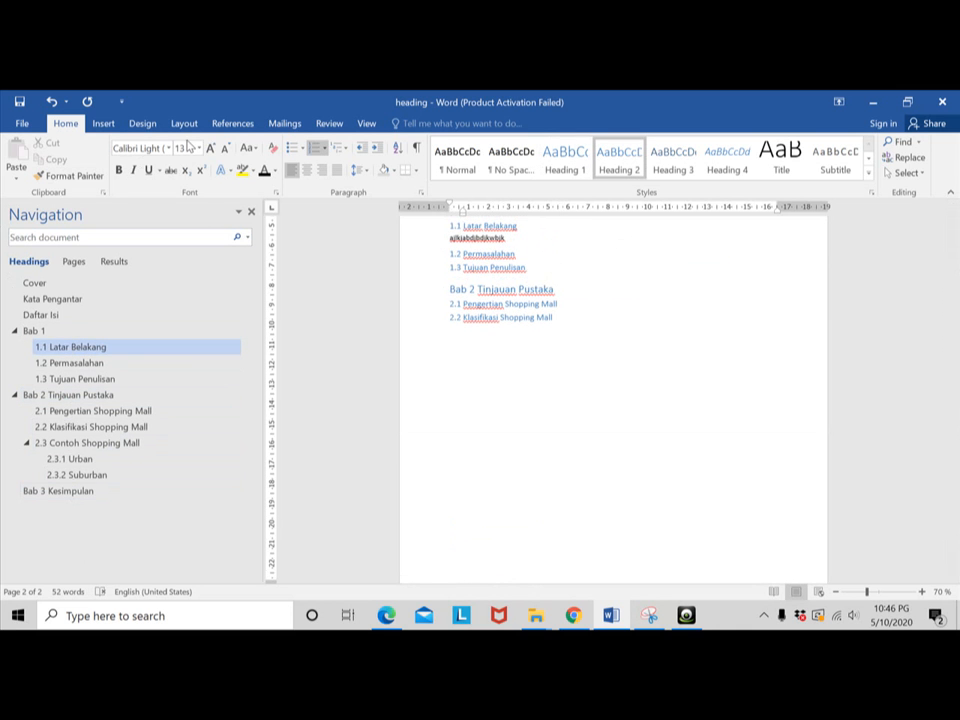
- Insert blank lines after the "Daftar Isi" heading until the "Bab 1" section moves onto the next page
scroll(531, 337, "up", 3)
scroll(532, 338, "up", 1)
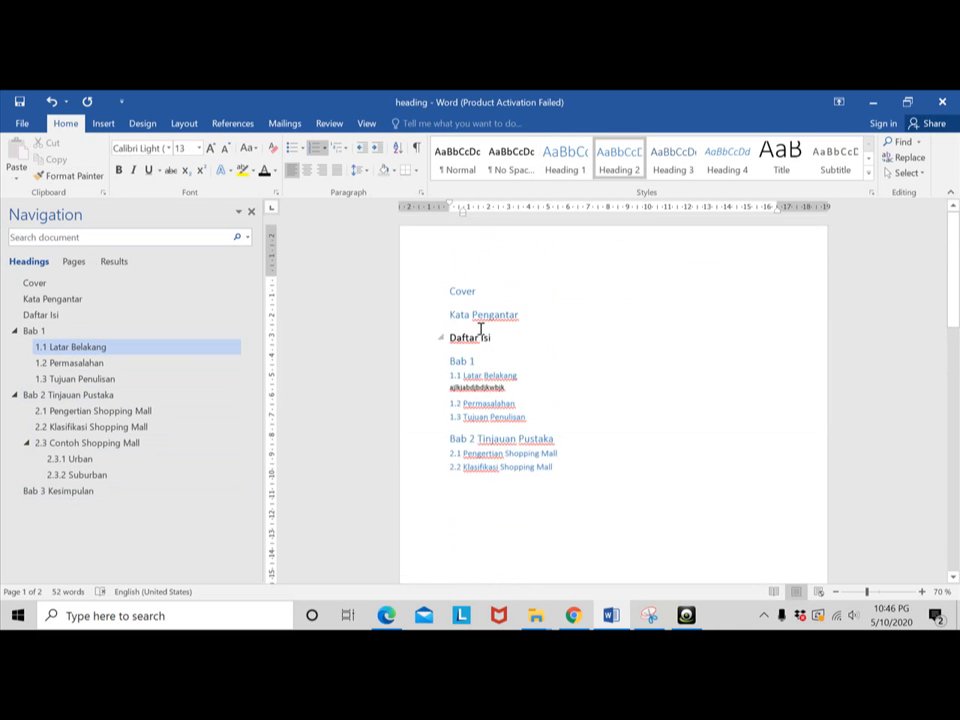
left_click(506, 337)
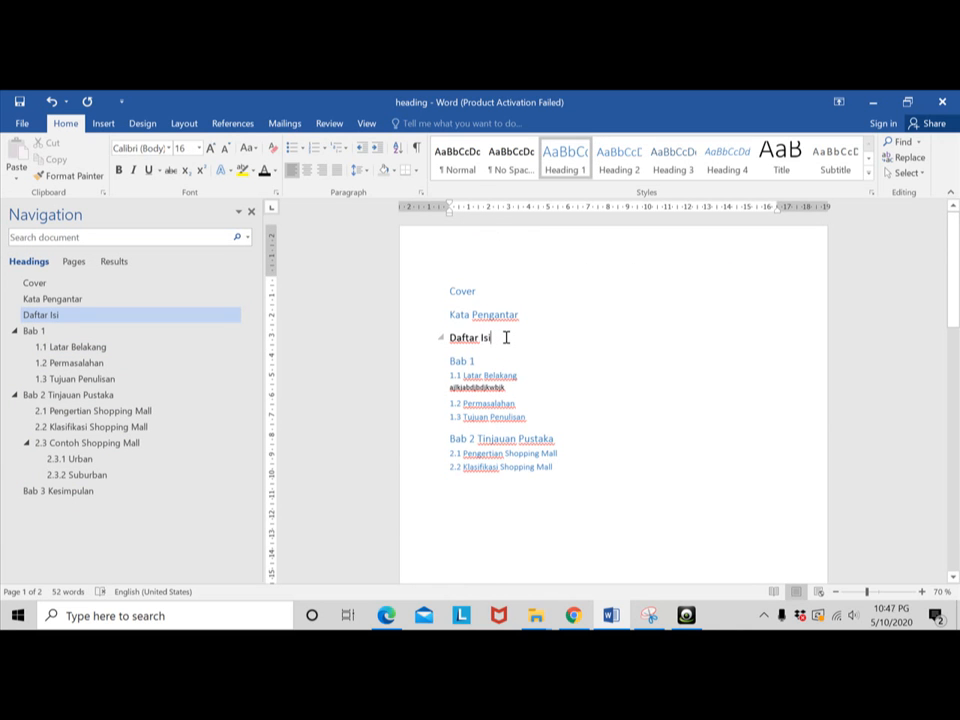
key("Return")
key("Return")
key("Return")
key("Return")
key("Return")
key("Return")
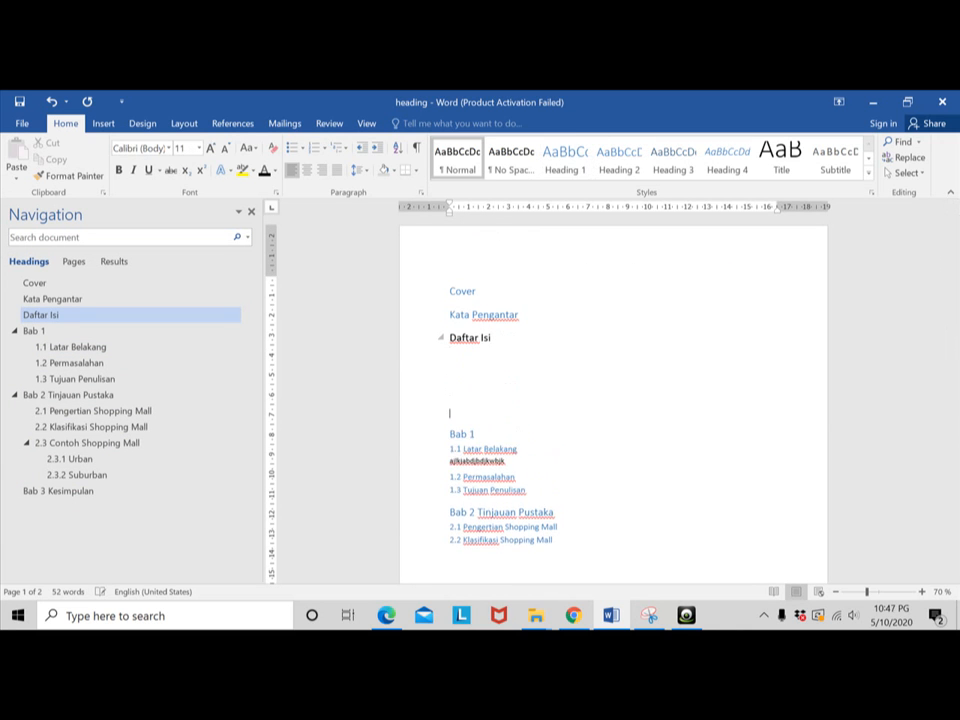
key("Return")
key("Return")
key("Return")
key("Return")
key("Return")
key("Return")
key("Return")
key("Return")
key("Return")
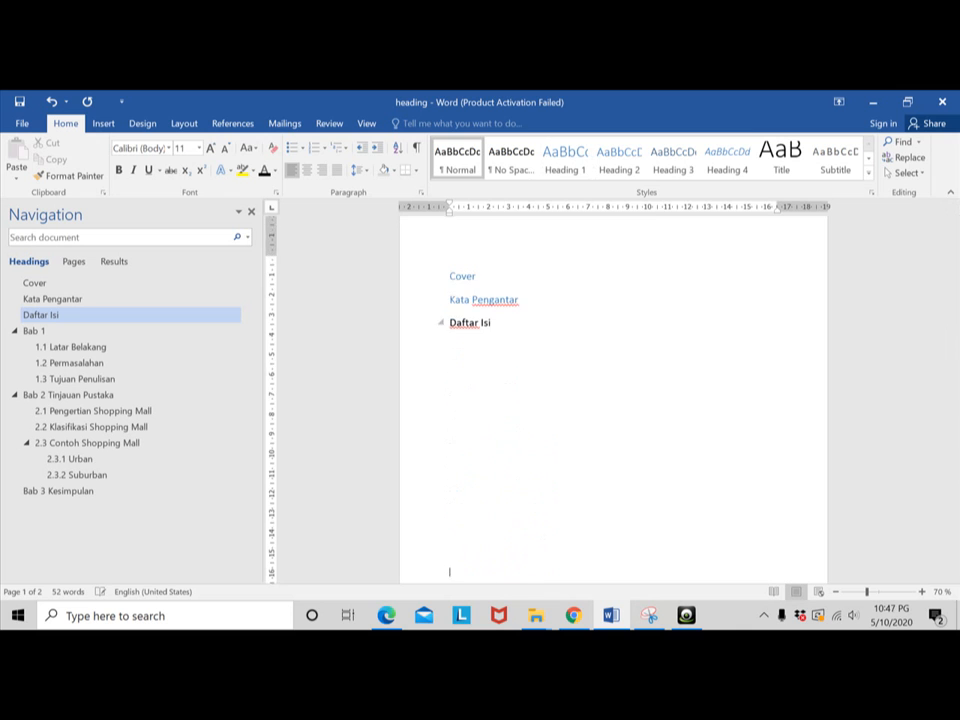
key("Return")
key("Return")
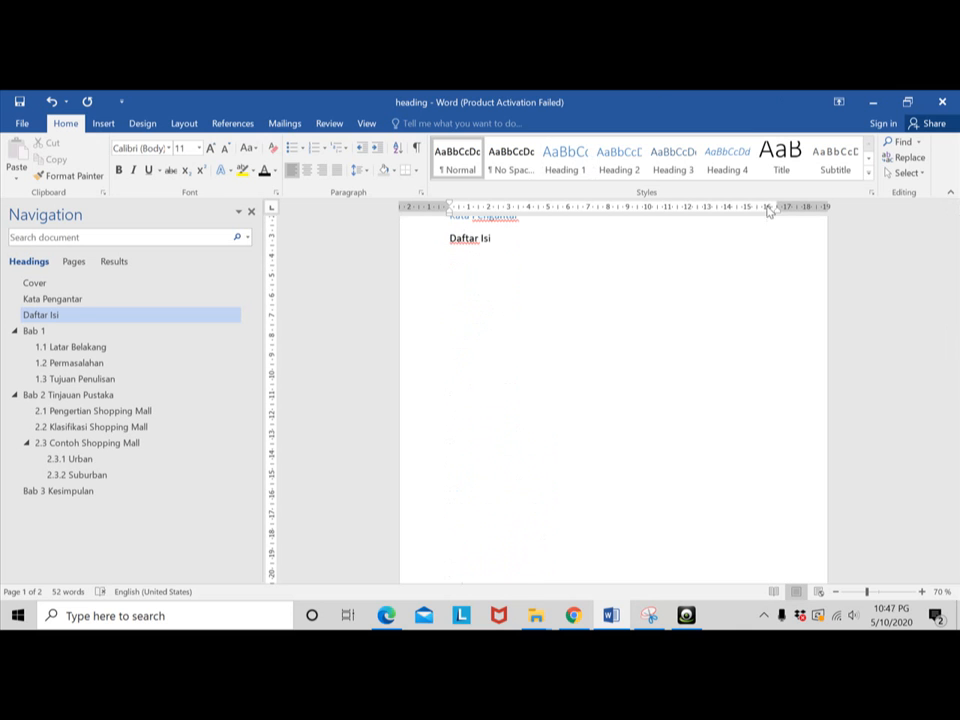
key("Return")
key("Return")
key("Return")
key("Return")
key("Return")
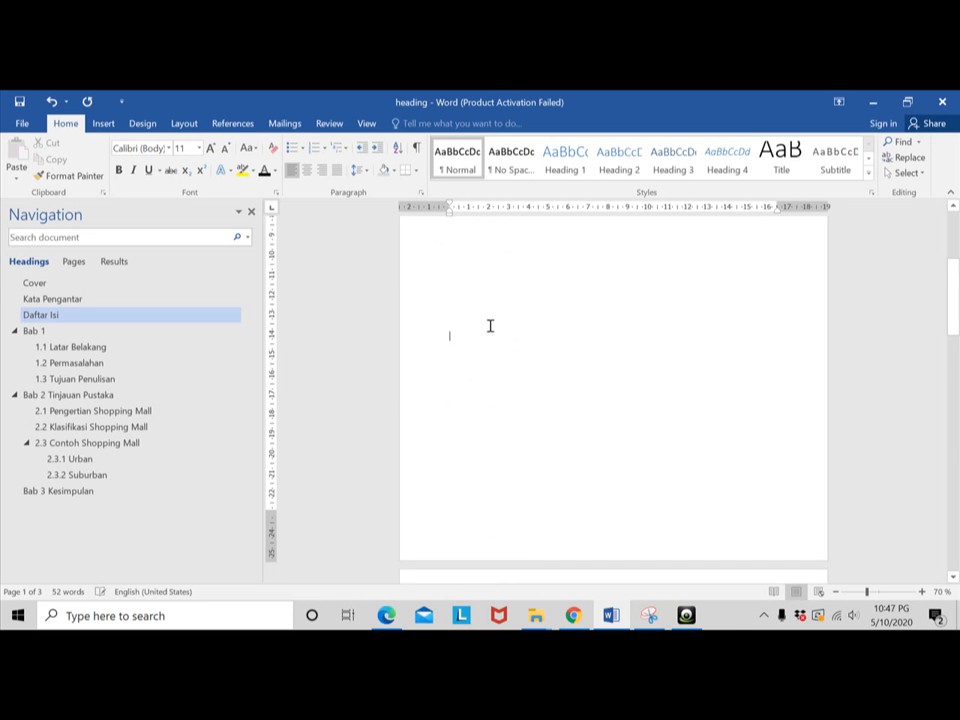
- Insert an Automatic Table 1 table of contents on the first blank line below the "Daftar Isi" heading
scroll(470, 310, "up", 3)
scroll(458, 299, "up", 3)
left_click(458, 312)
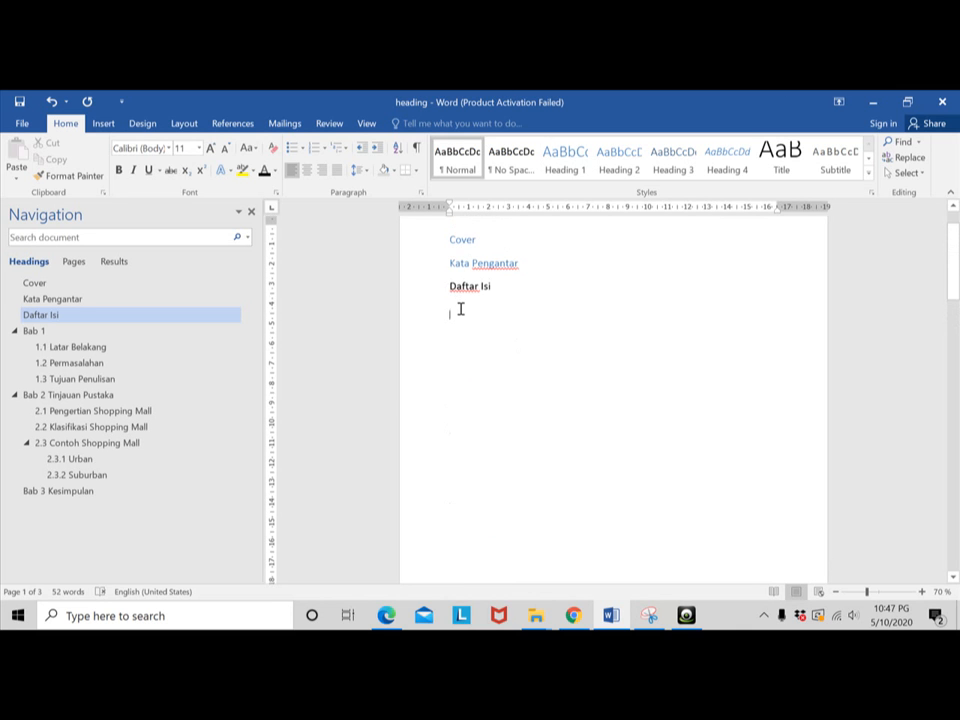
left_click(194, 125)
left_click(356, 123)
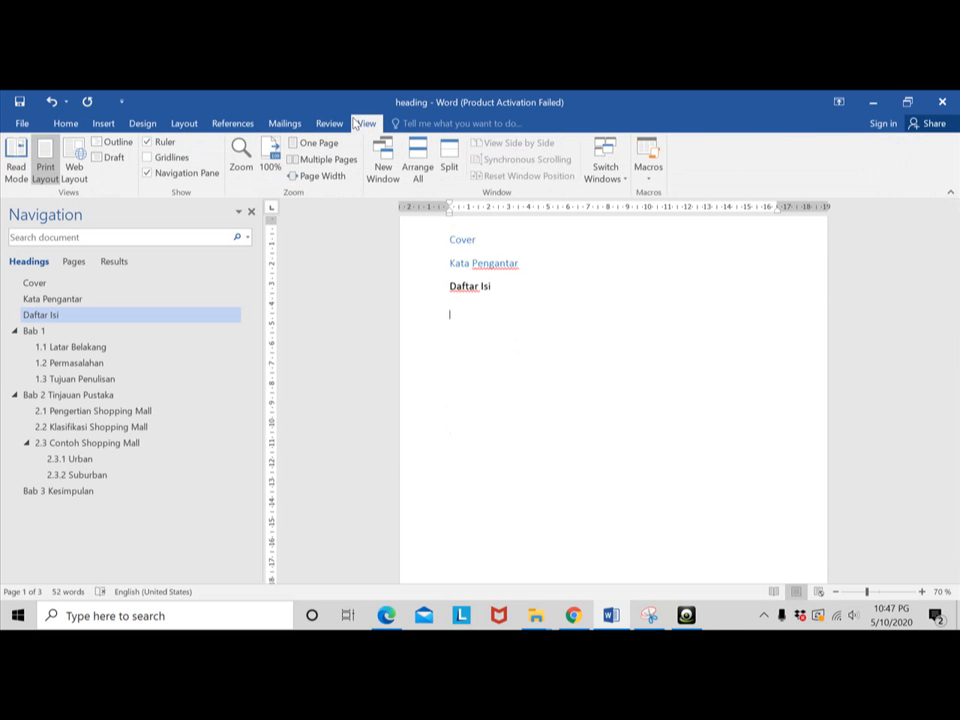
left_click(329, 122)
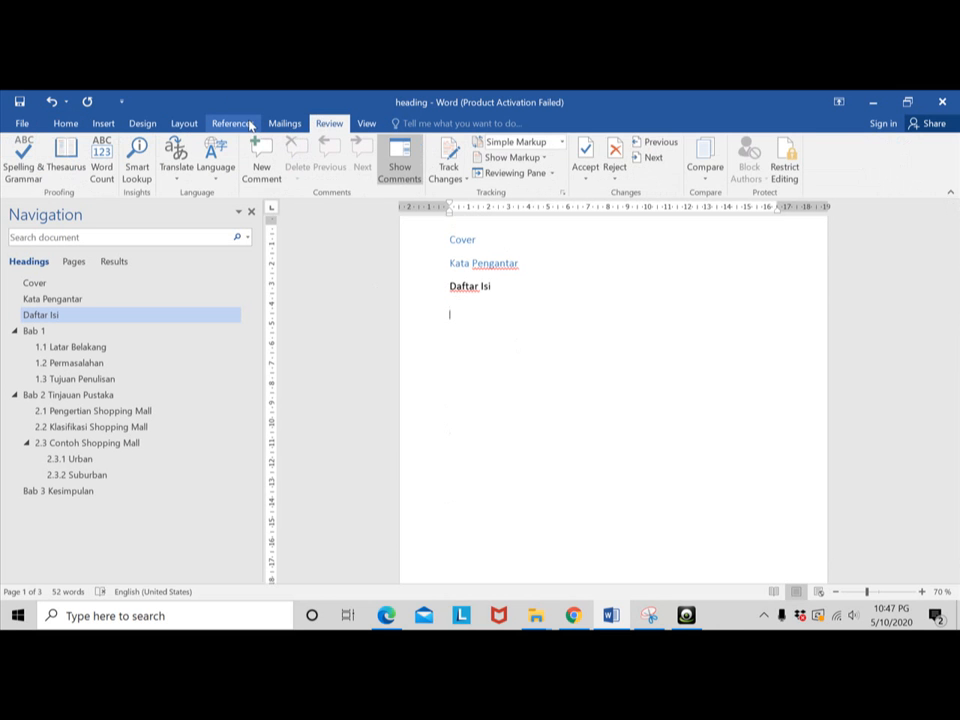
left_click(212, 124)
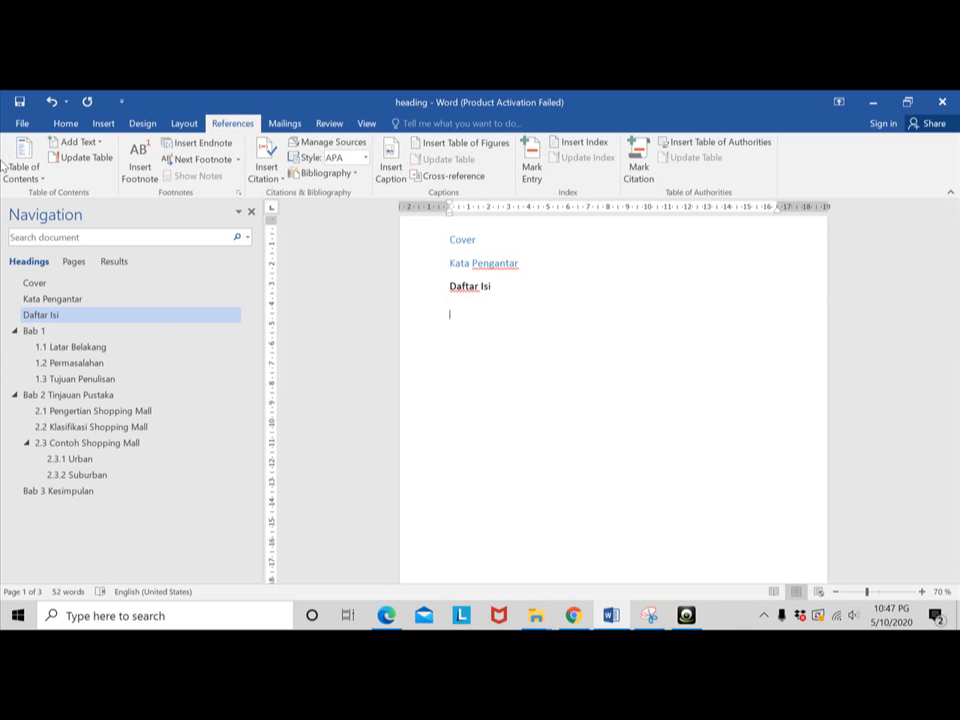
left_click(41, 178)
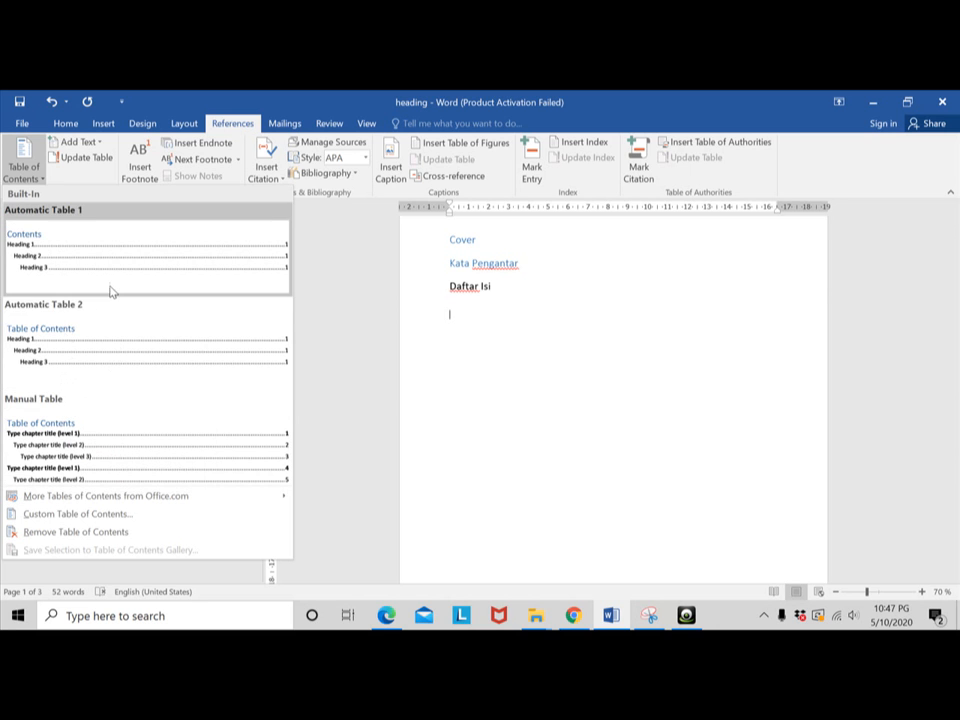
left_click(80, 244)
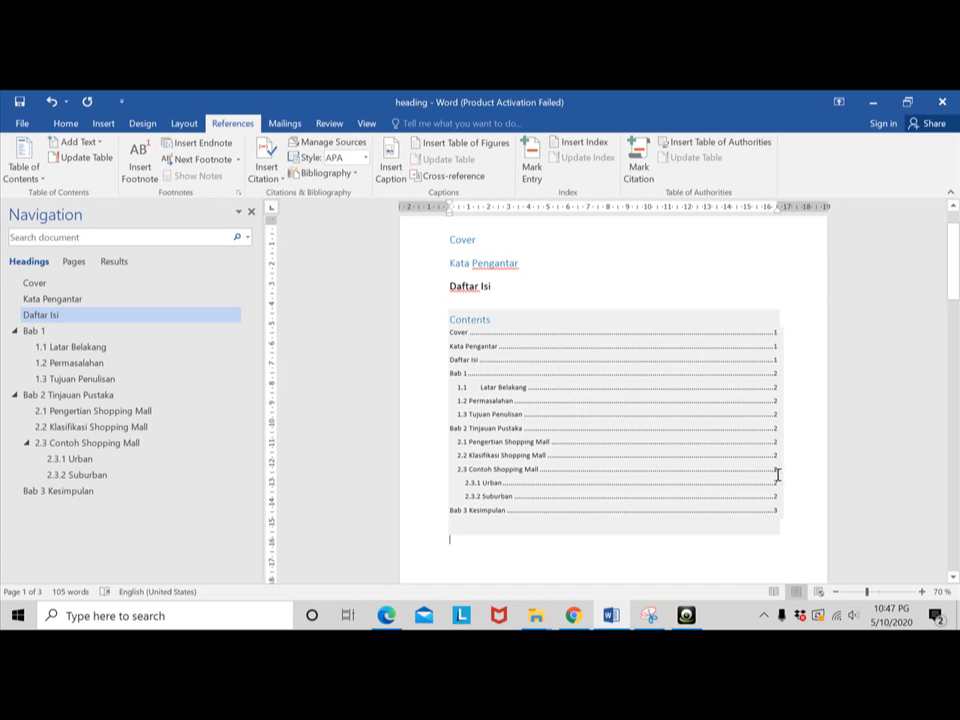
- Add several blank lines after the "1.3 Tujuan Penulisan" heading to push "Bab 2 Tinjauan Pustaka" further down the page
scroll(531, 410, "down", 10)
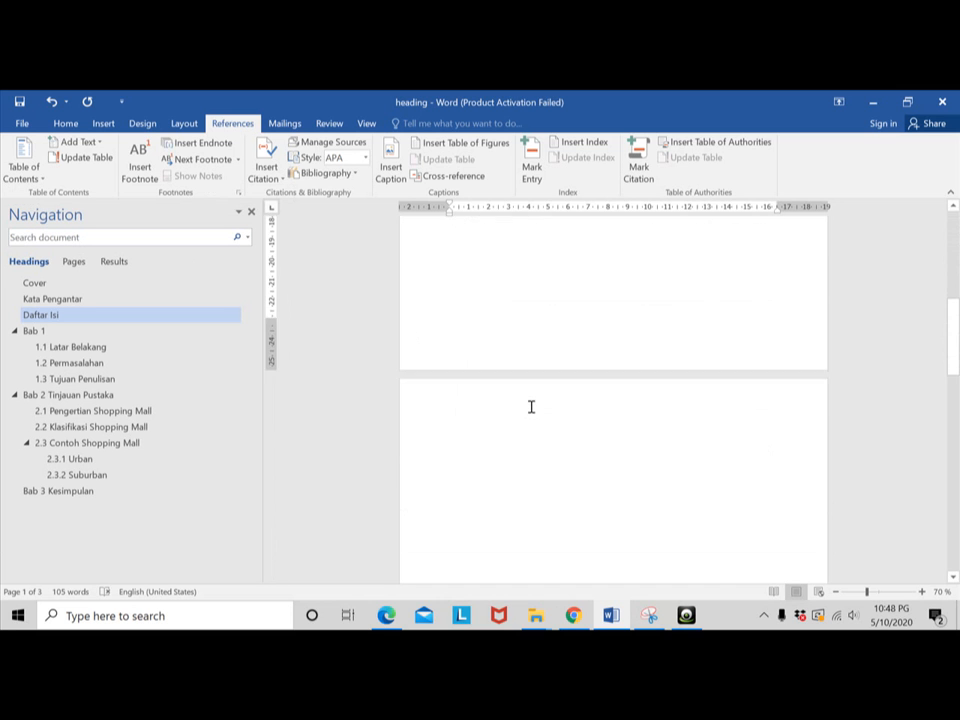
scroll(649, 383, "up", 6)
scroll(649, 383, "up", 3)
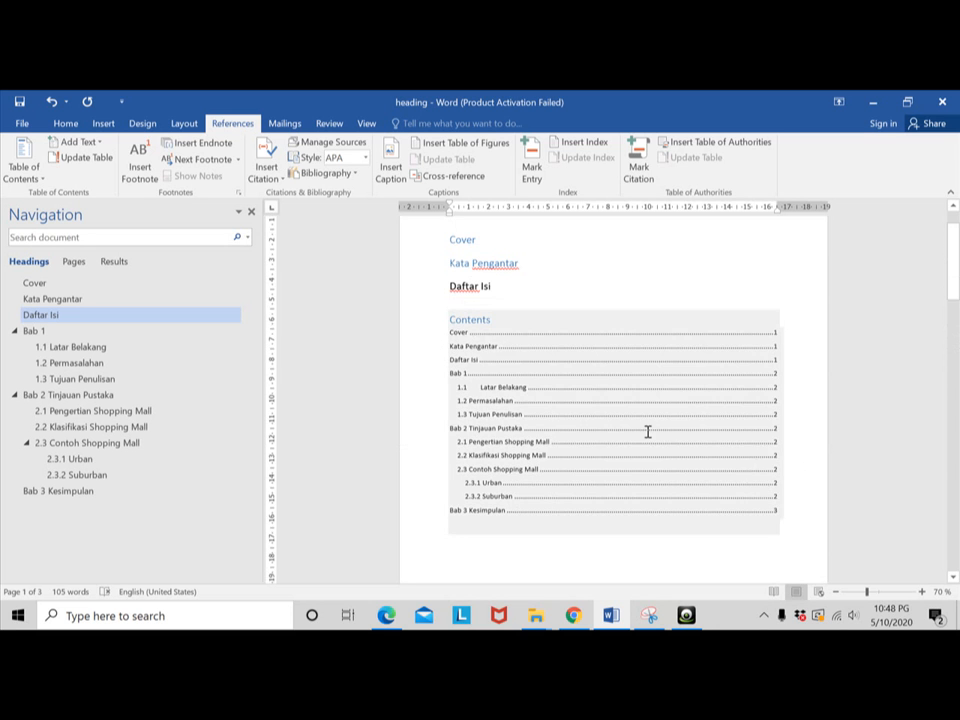
scroll(670, 410, "down", 3)
scroll(690, 395, "up", 2)
scroll(685, 405, "down", 7)
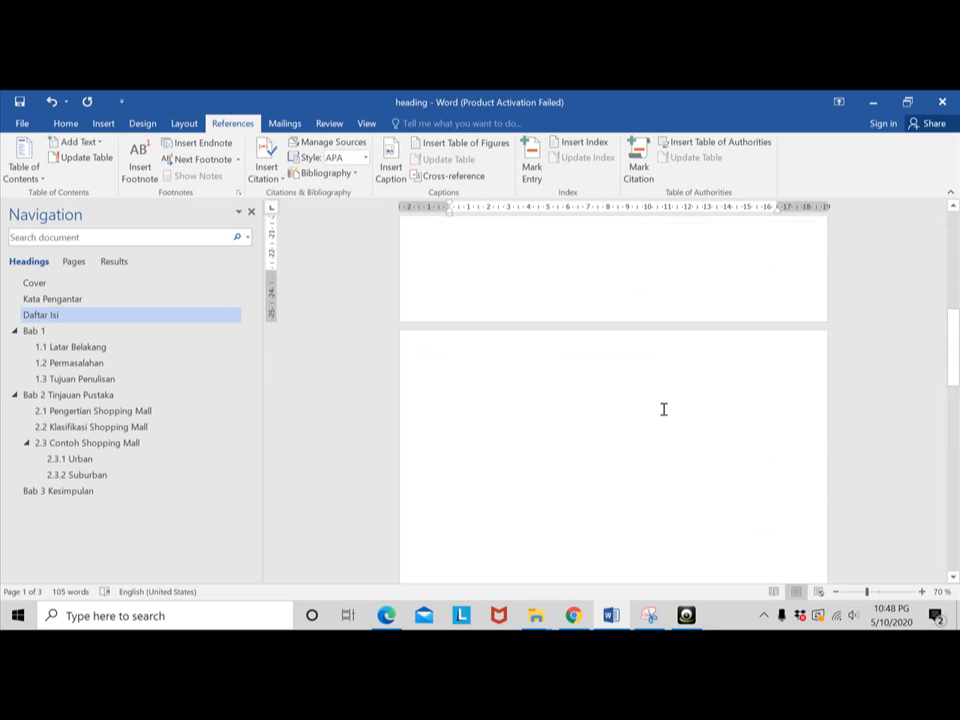
scroll(663, 409, "up", 3)
left_click(536, 314)
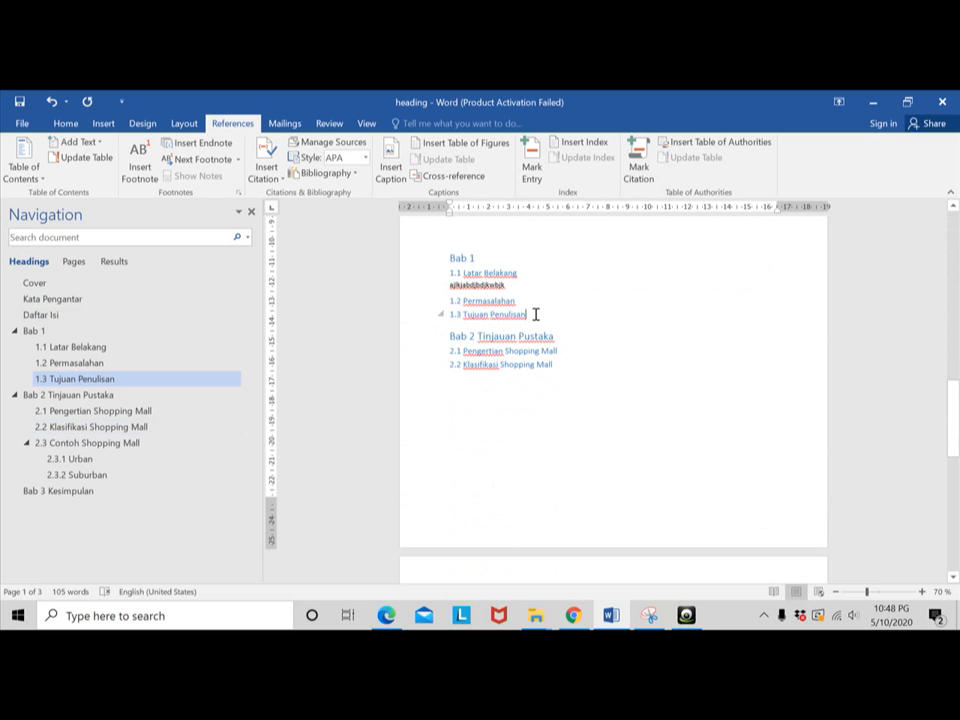
key("Return")
key("Return")
key("Return")
key("Return")
key("Return")
key("Return")
key("Return")
key("Return")
key("Return")
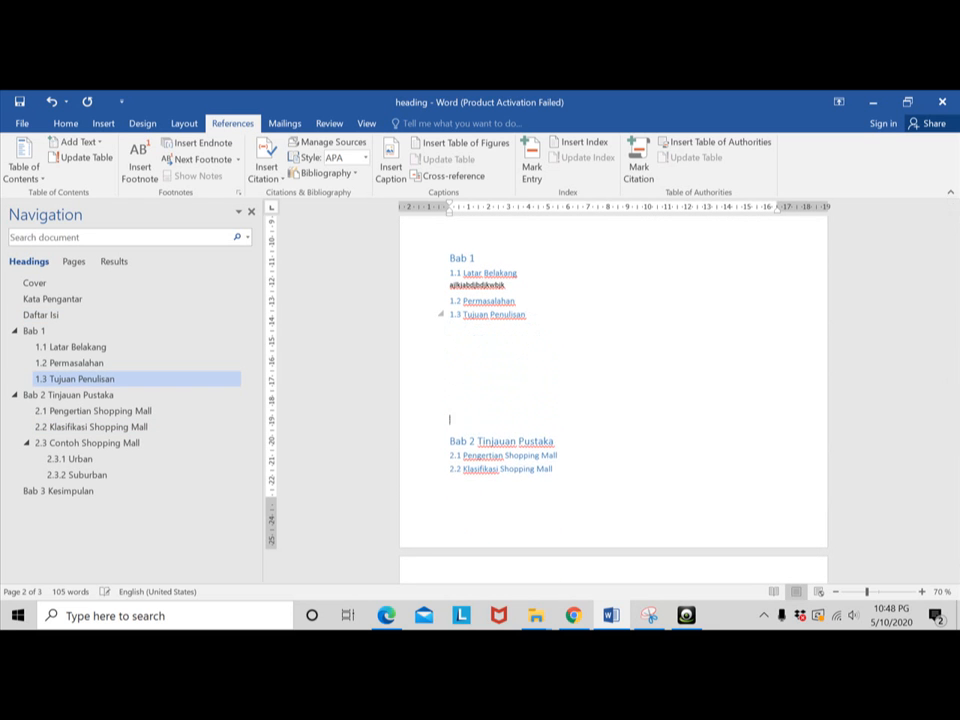
scroll(720, 386, "up", 5)
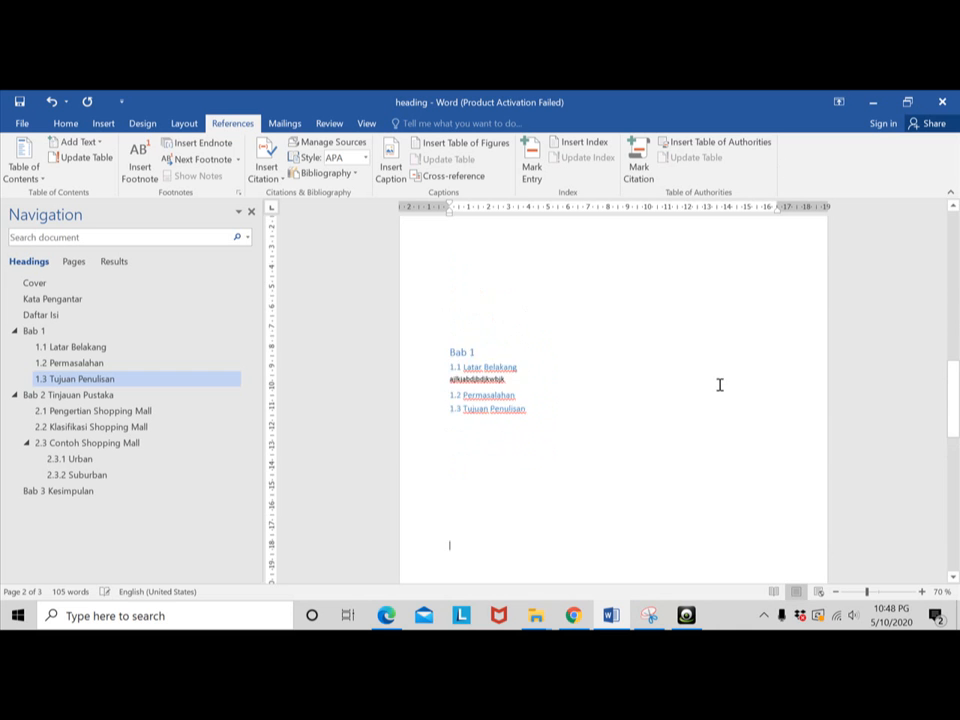
scroll(721, 356, "up", 6)
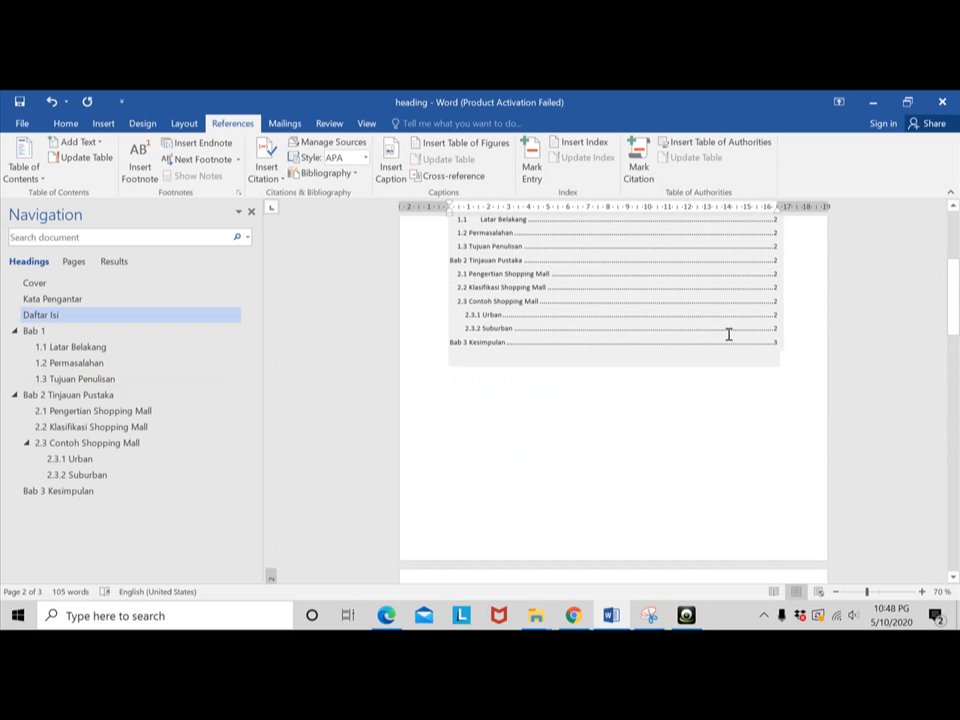
scroll(775, 527, "down", 1)
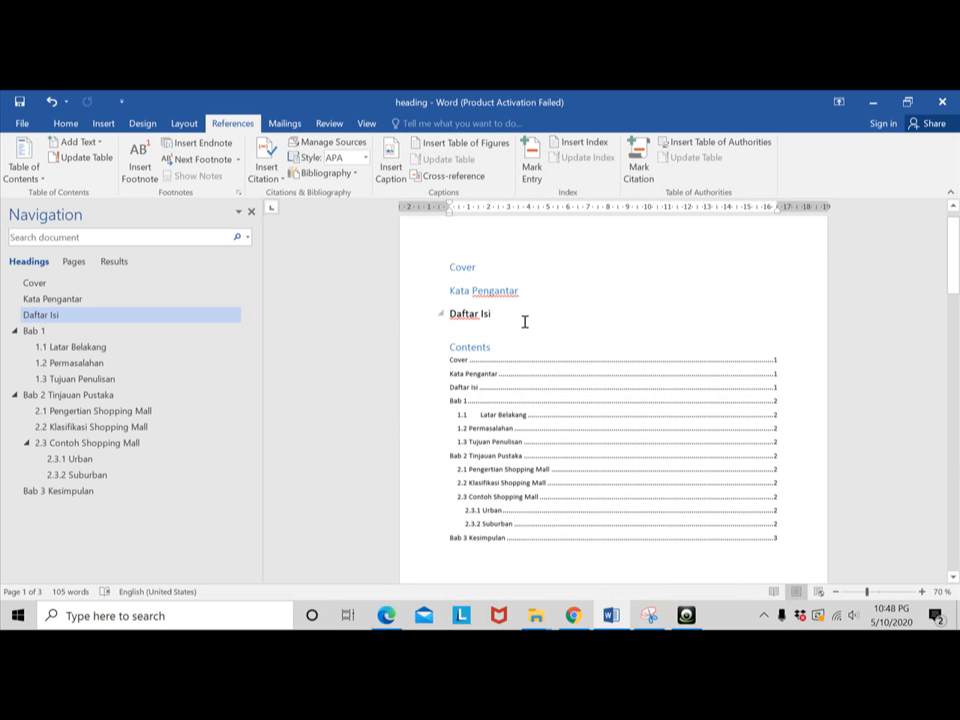
left_click(688, 617)
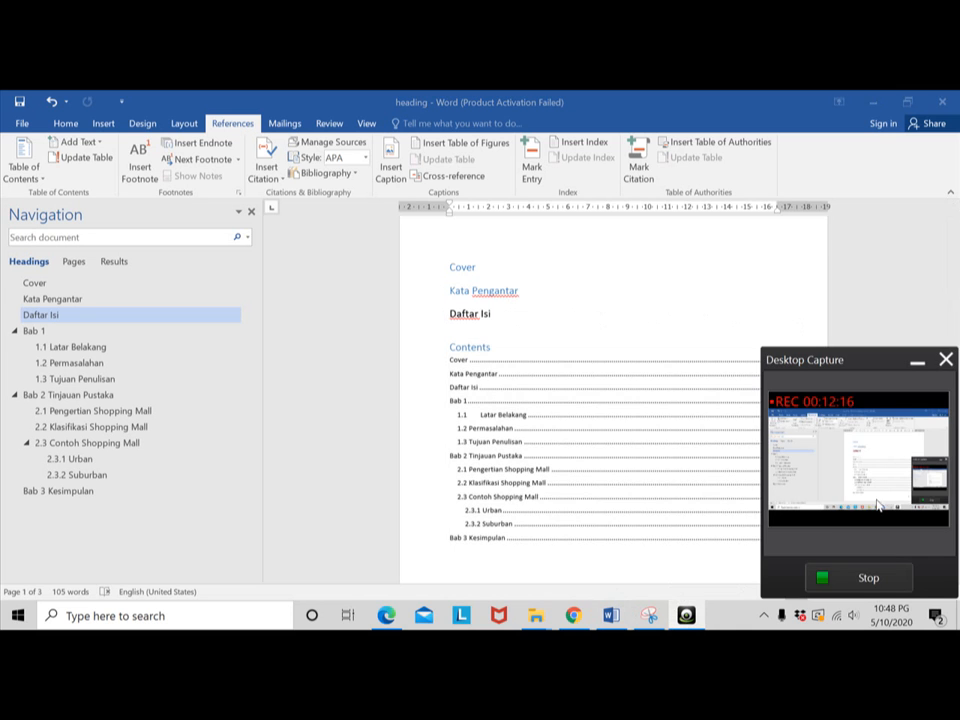